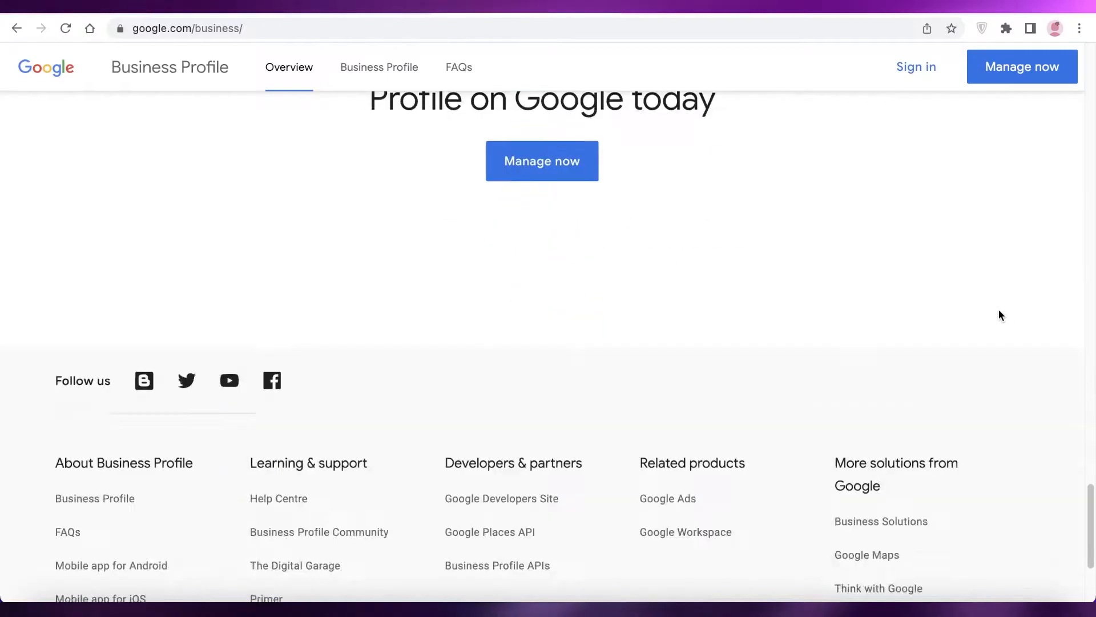
- Open the Business Profile Manager dashboard from the Google Business Profile overview page by signing in
scroll(999, 318, "up", 15)
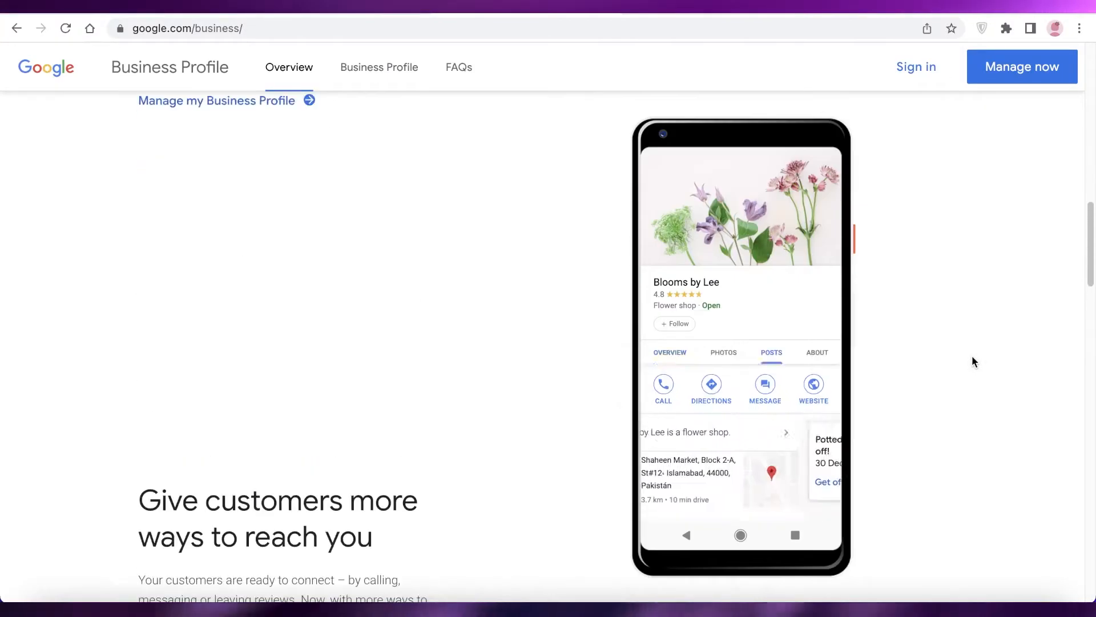
scroll(973, 356, "up", 10)
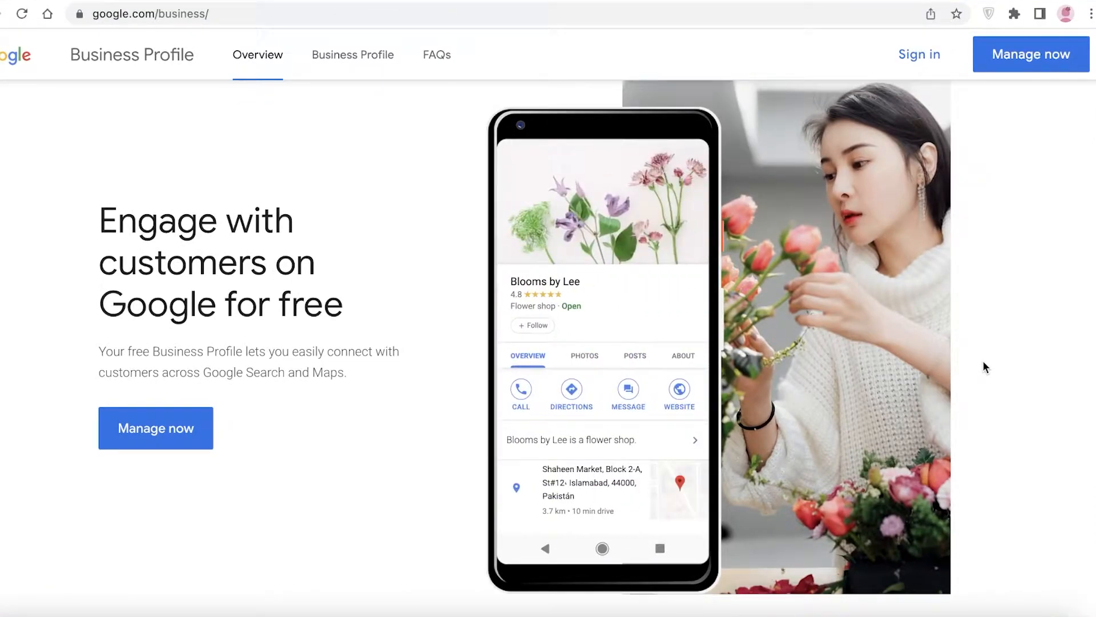
scroll(799, 343, "down", 3)
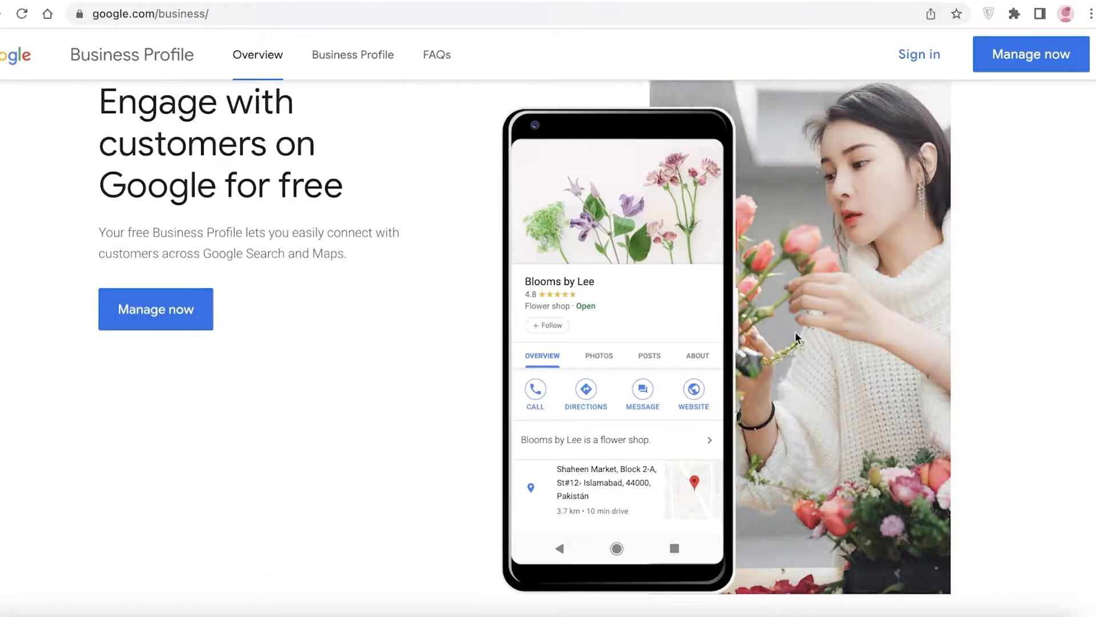
scroll(662, 398, "up", 3)
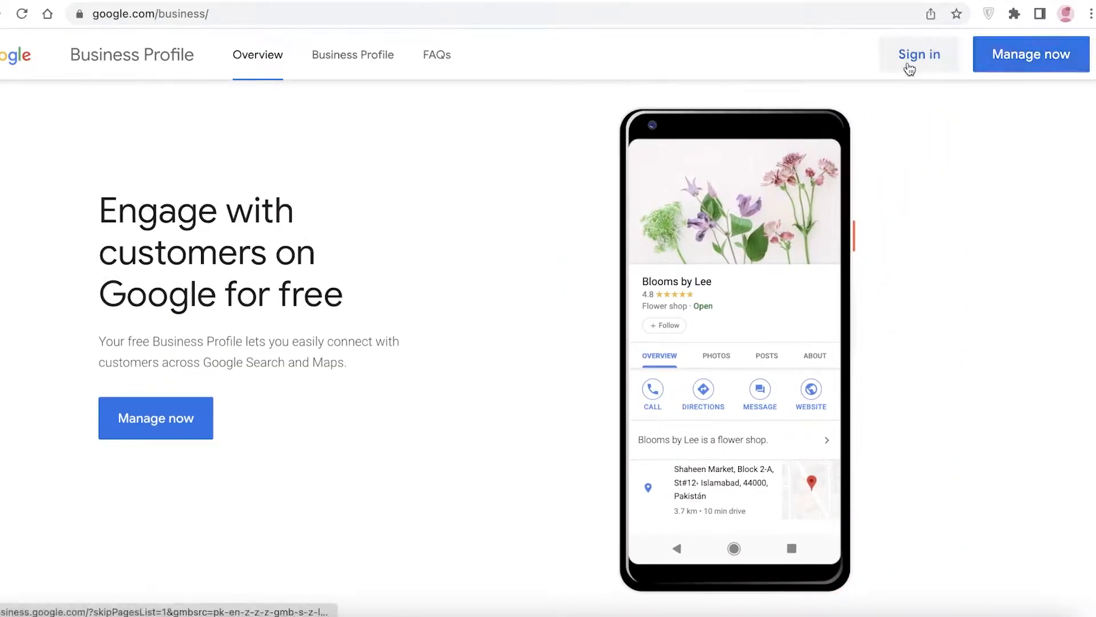
left_click(1018, 67)
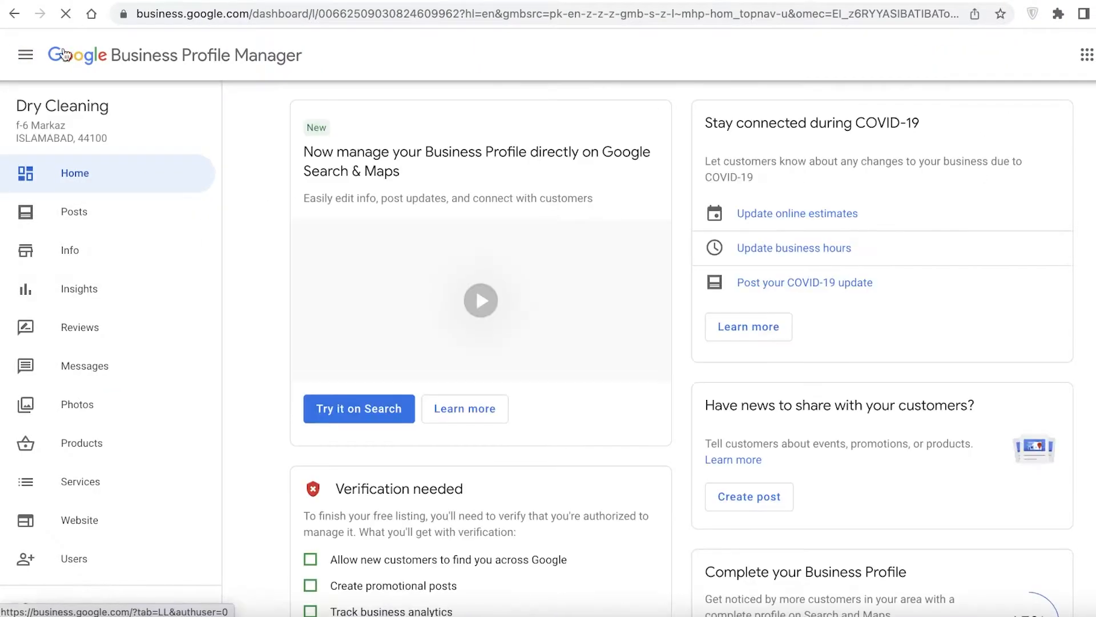
left_click(14, 14)
left_click(971, 55)
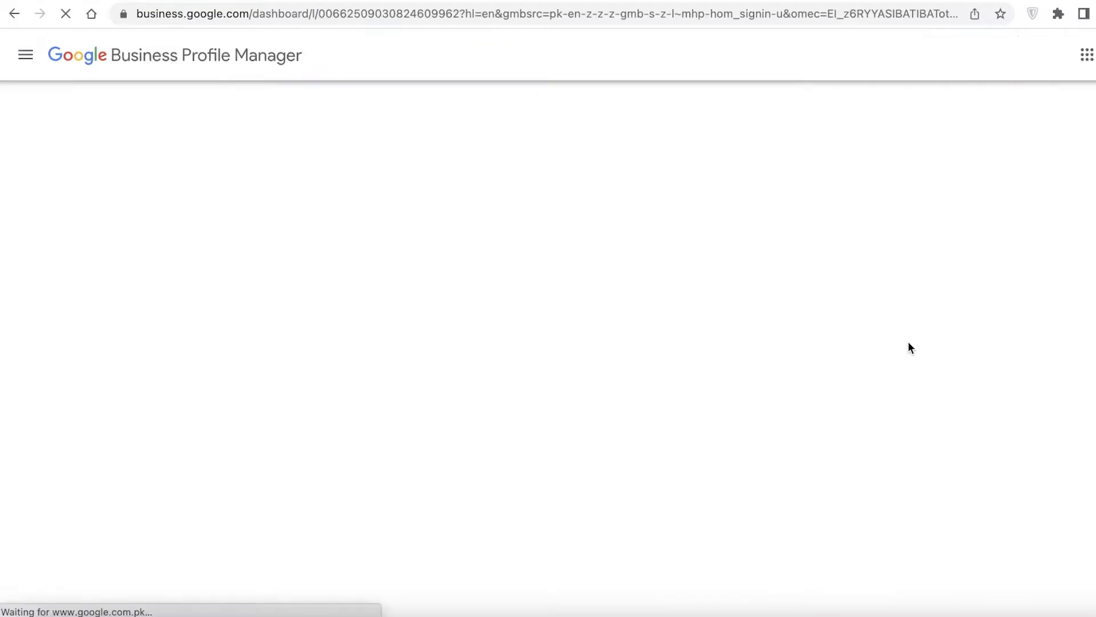
- Switch from the current Google account to the other account listed in the account switcher
scroll(328, 310, "down", 5)
scroll(328, 309, "up", 5)
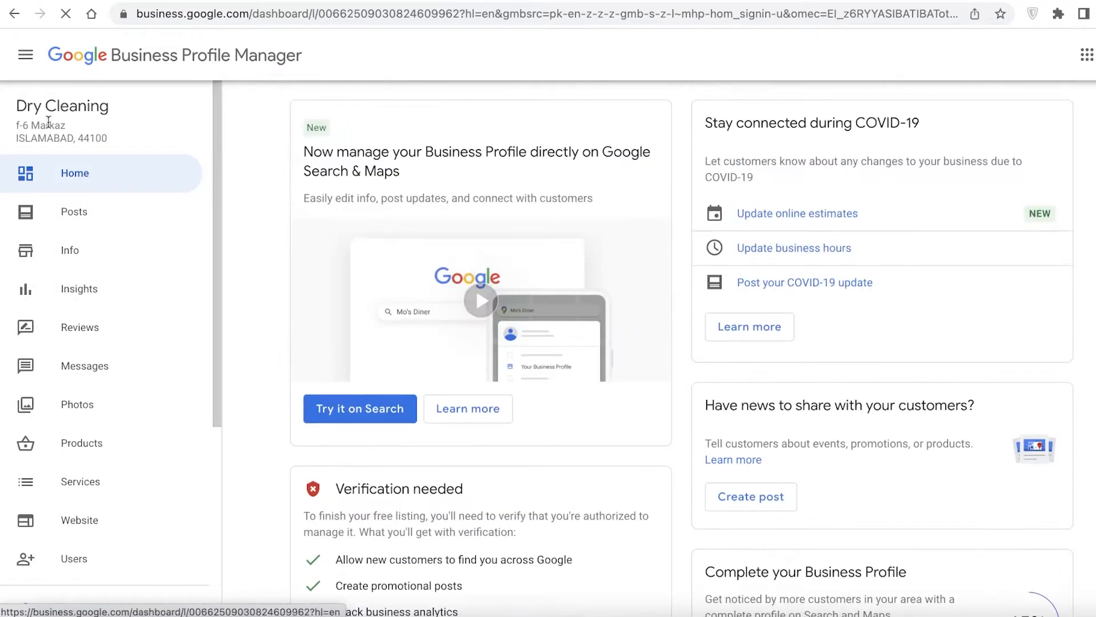
left_click(36, 64)
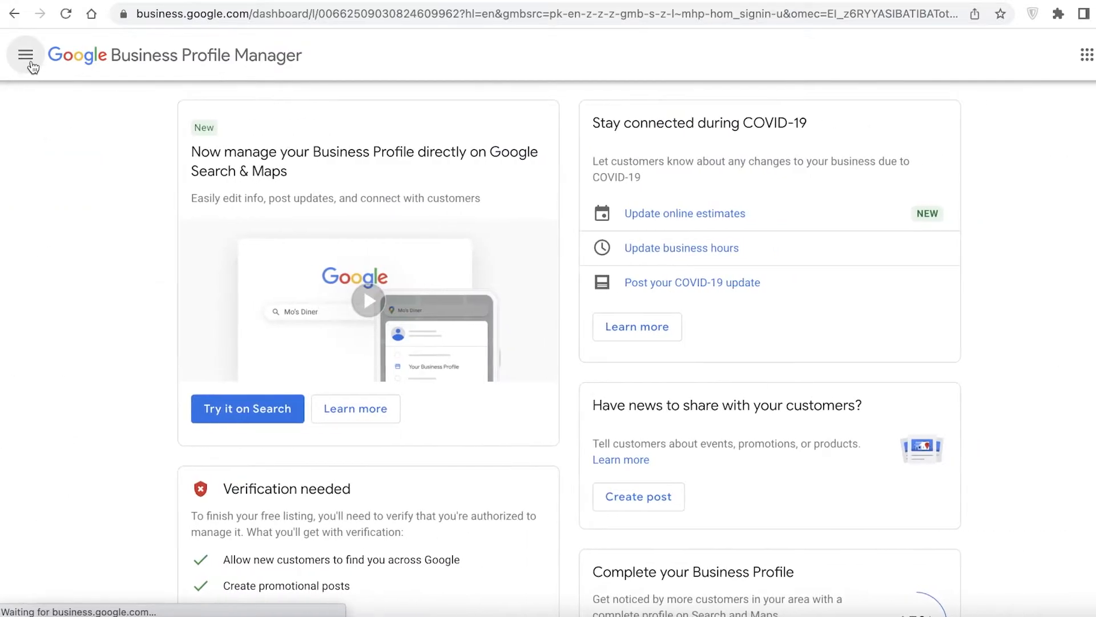
scroll(232, 294, "down", 3)
left_click(1076, 61)
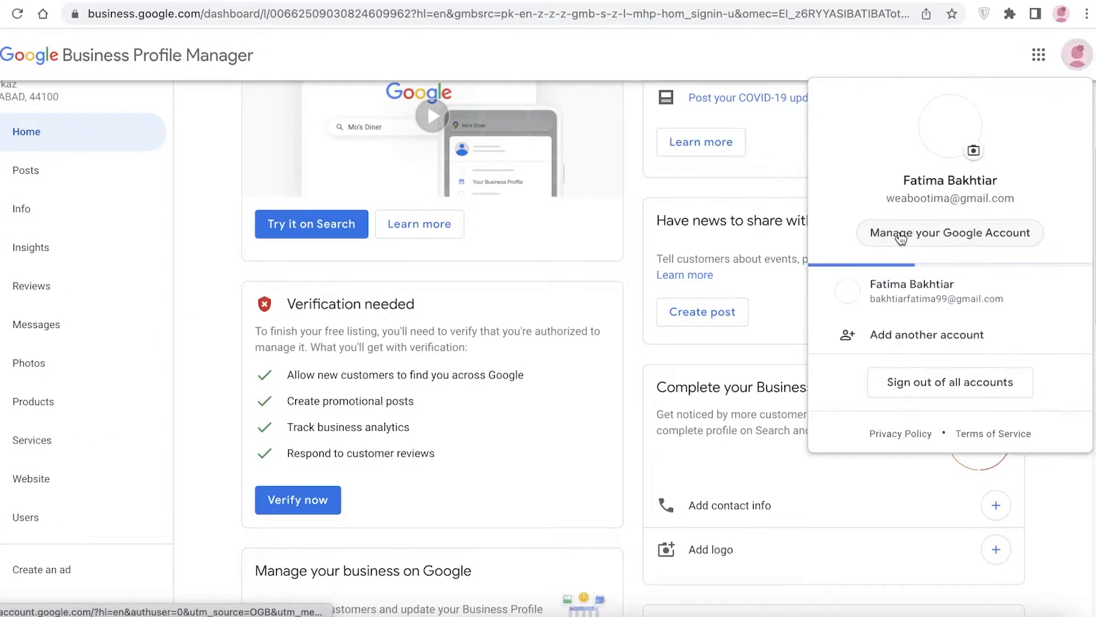
left_click(874, 286)
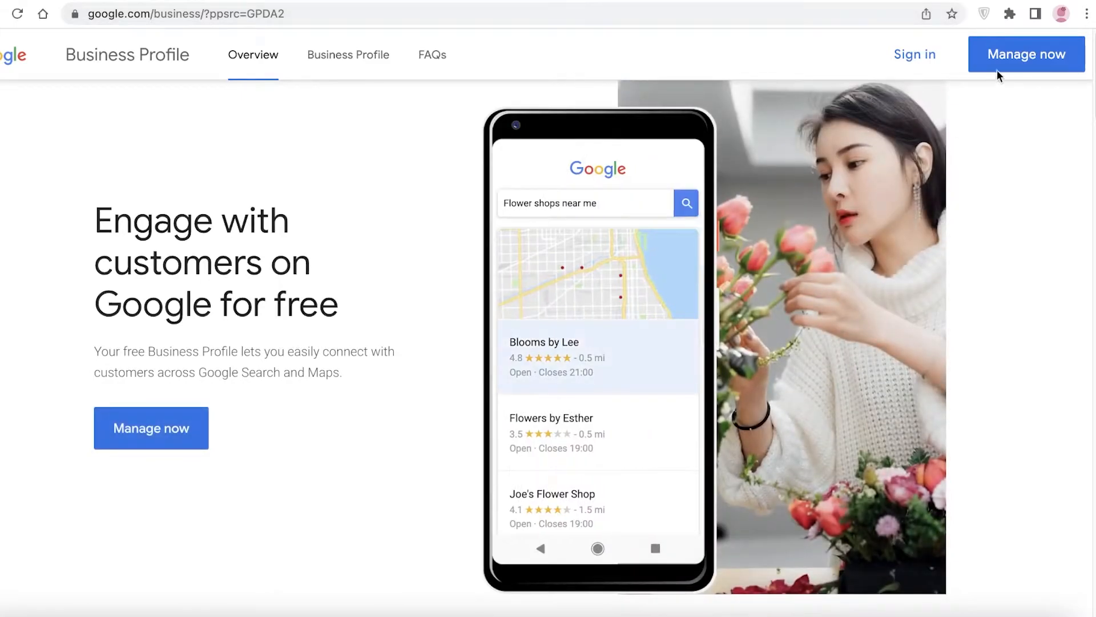
- Start adding a new business to Google and enter Salon as its business name
left_click(1000, 67)
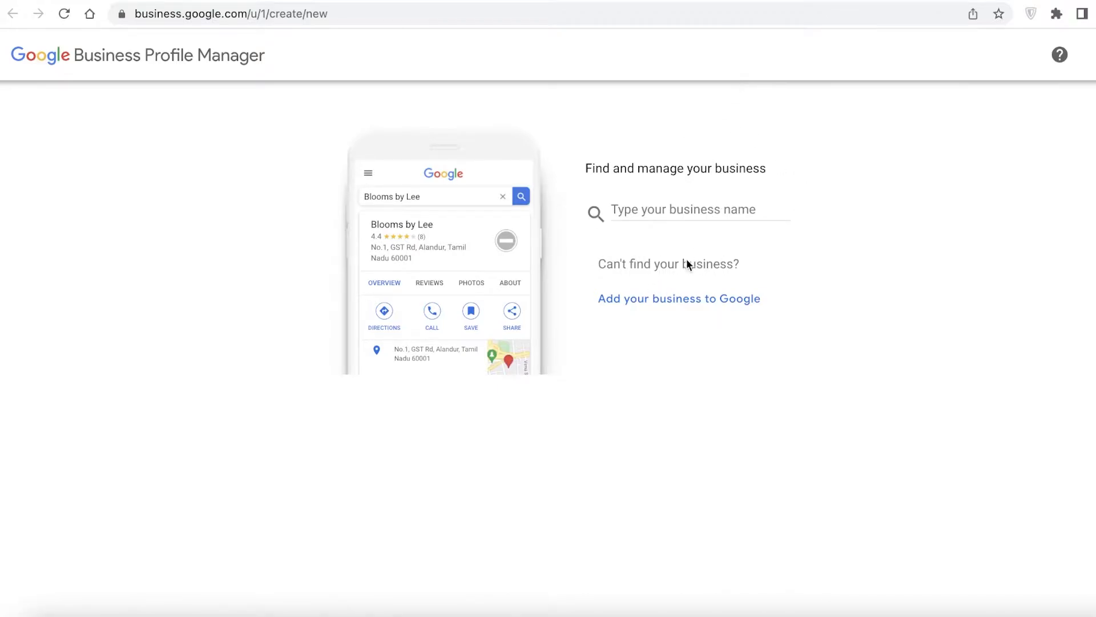
left_click(662, 301)
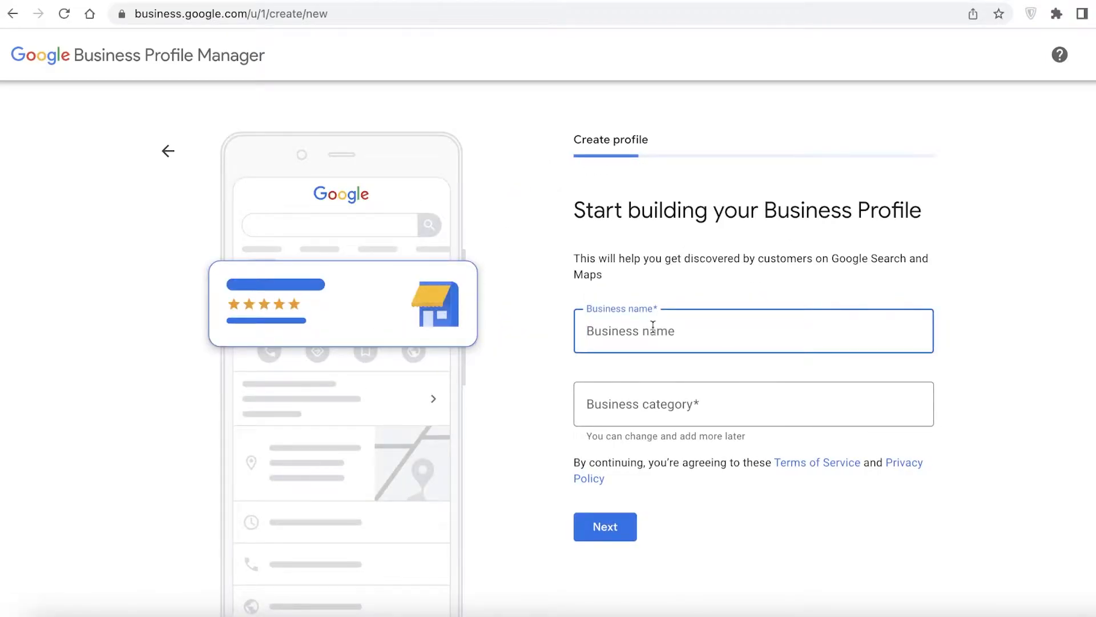
type("Salon")
- Set the business category to Beauty salon
left_click(752, 416)
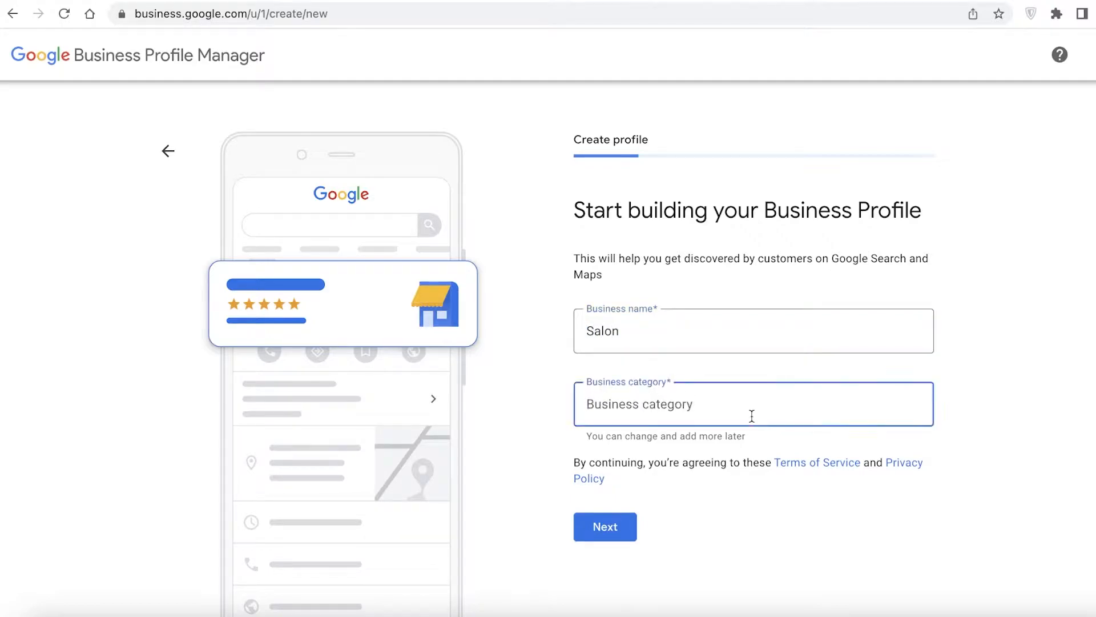
type("F")
key("BackSpace")
type("S")
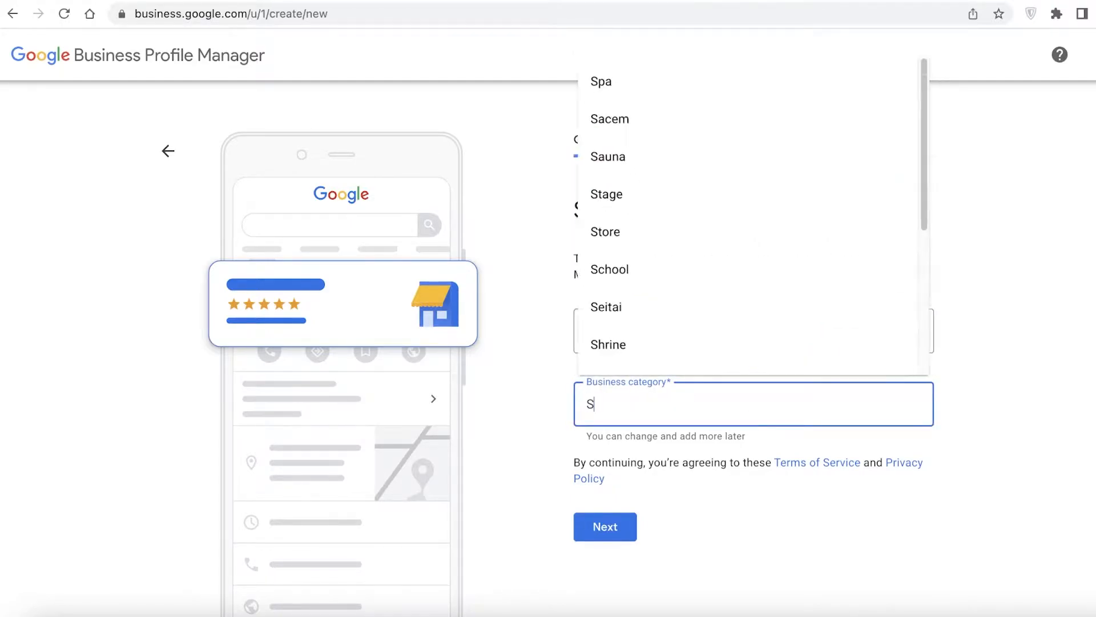
type("alon")
double_click(766, 96)
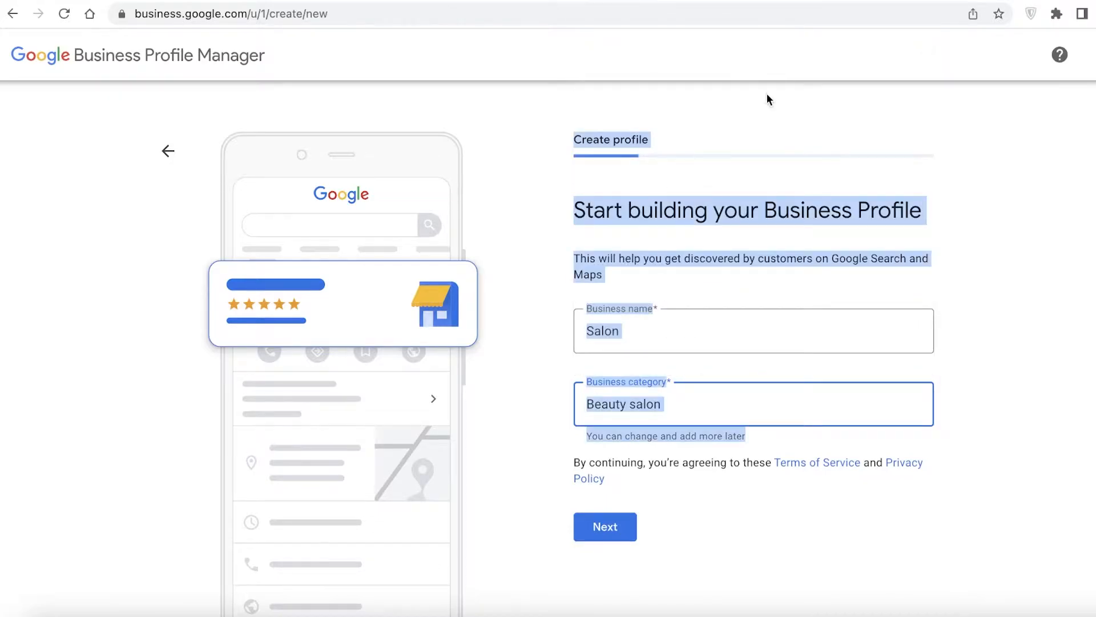
- Change the business name to Janes Beauty Salon and continue to the location question
left_click(745, 341)
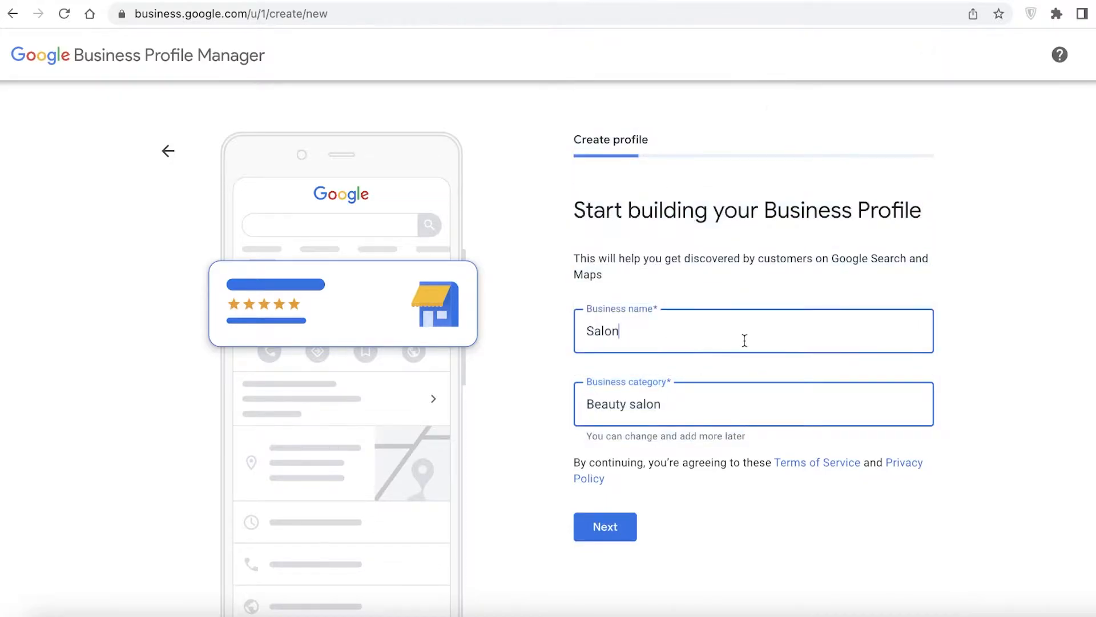
type("Janes Beauty Sal")
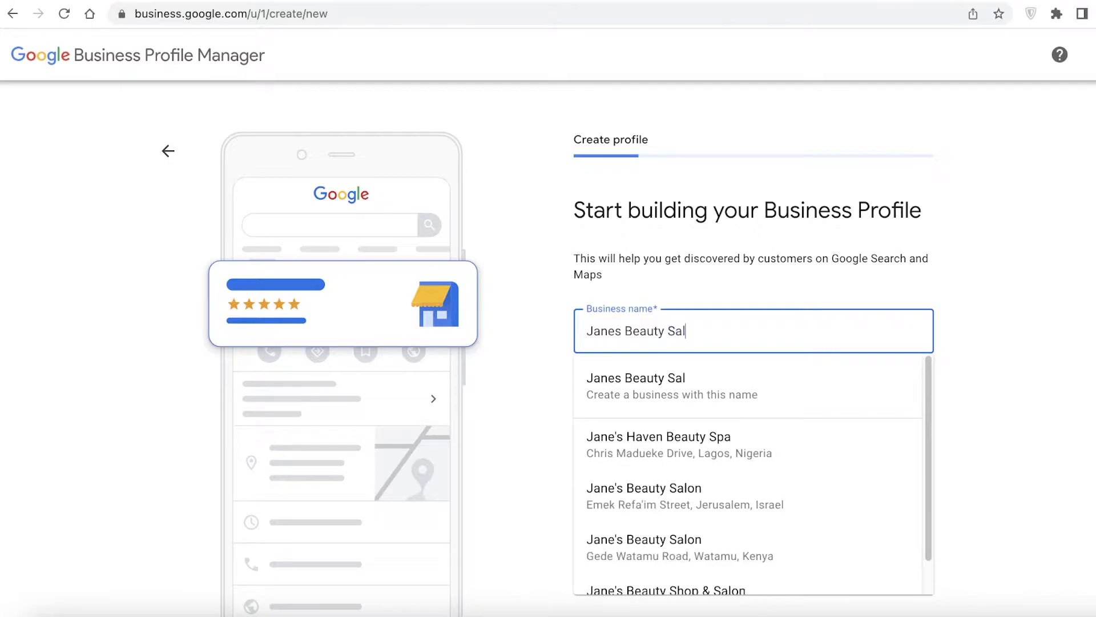
type("on")
left_click(752, 398)
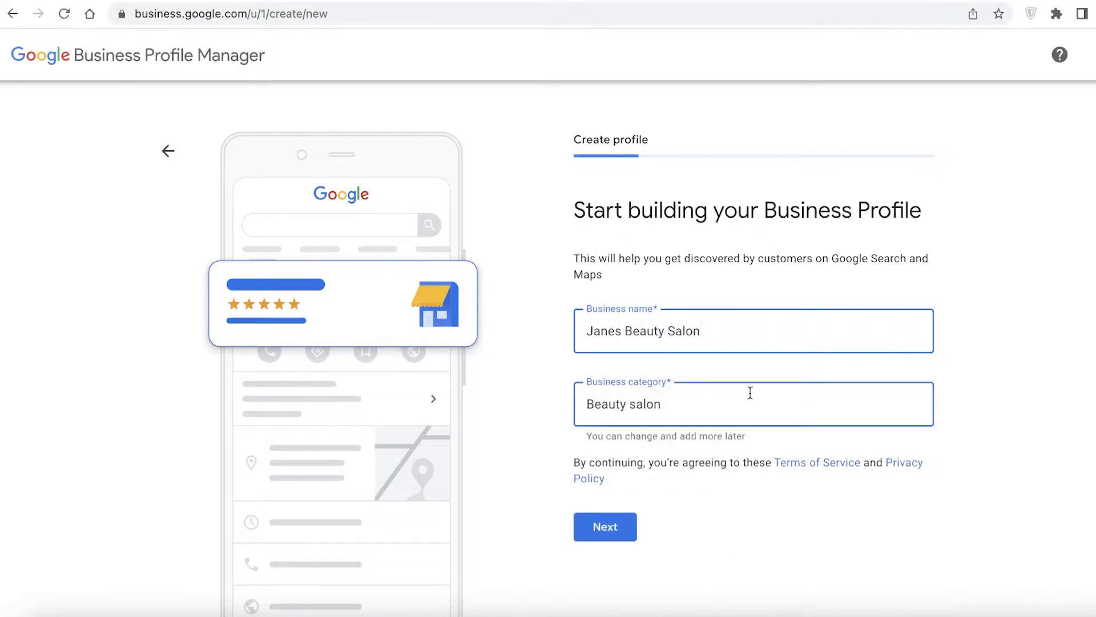
left_click(596, 527)
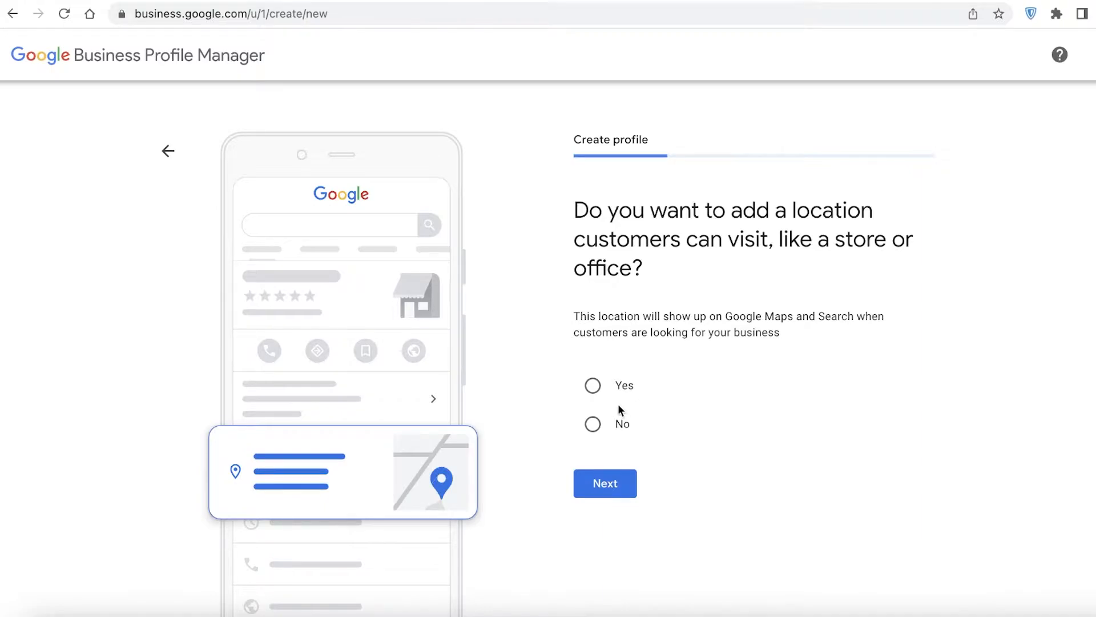
- Choose Yes to adding a location customers can visit and continue to the address form
left_click(593, 386)
scroll(614, 492, "down", 2)
left_click(588, 402)
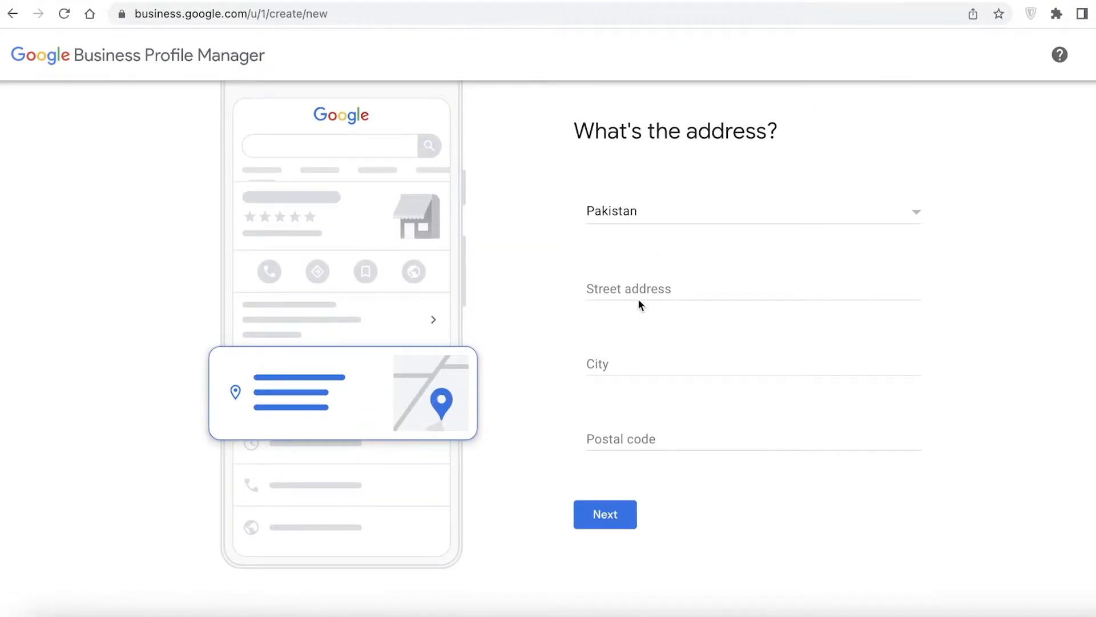
- Fill in the business's street address, city and postal code, keeping Pakistan as the country, and submit the address
left_click(641, 287)
type("st 65")
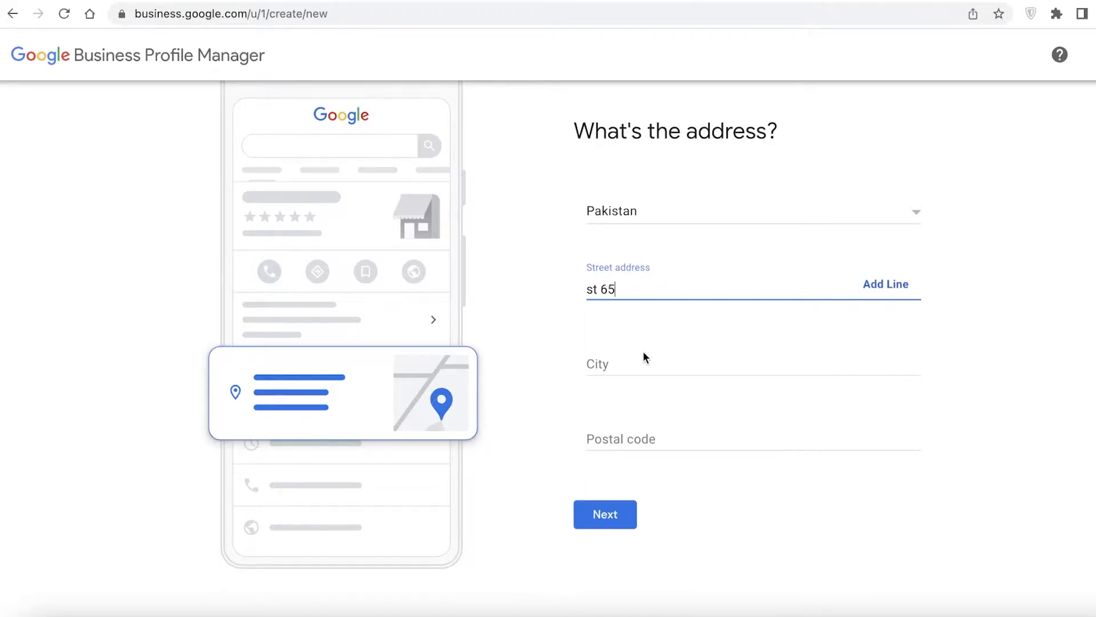
left_click(643, 358)
type("islamabad")
left_click(693, 434)
type("44")
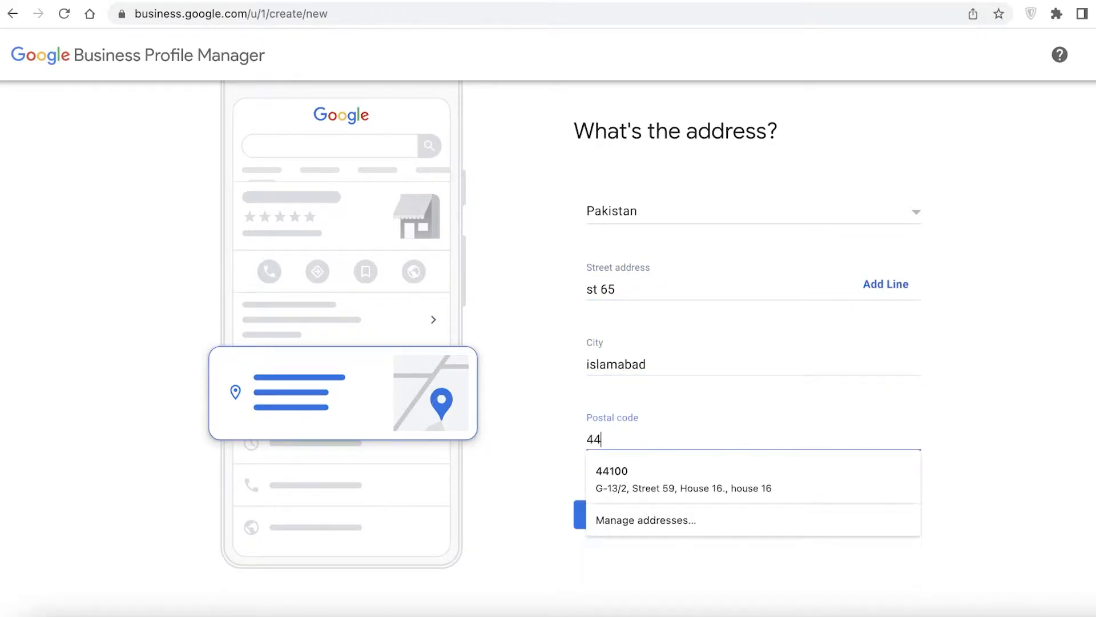
left_click(639, 488)
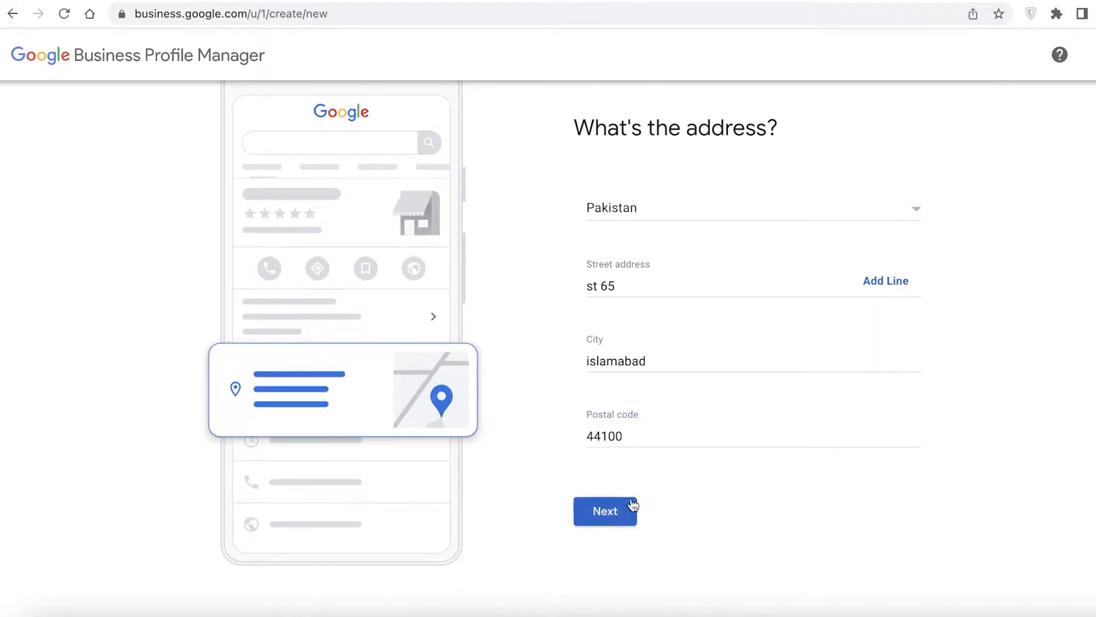
left_click(628, 502)
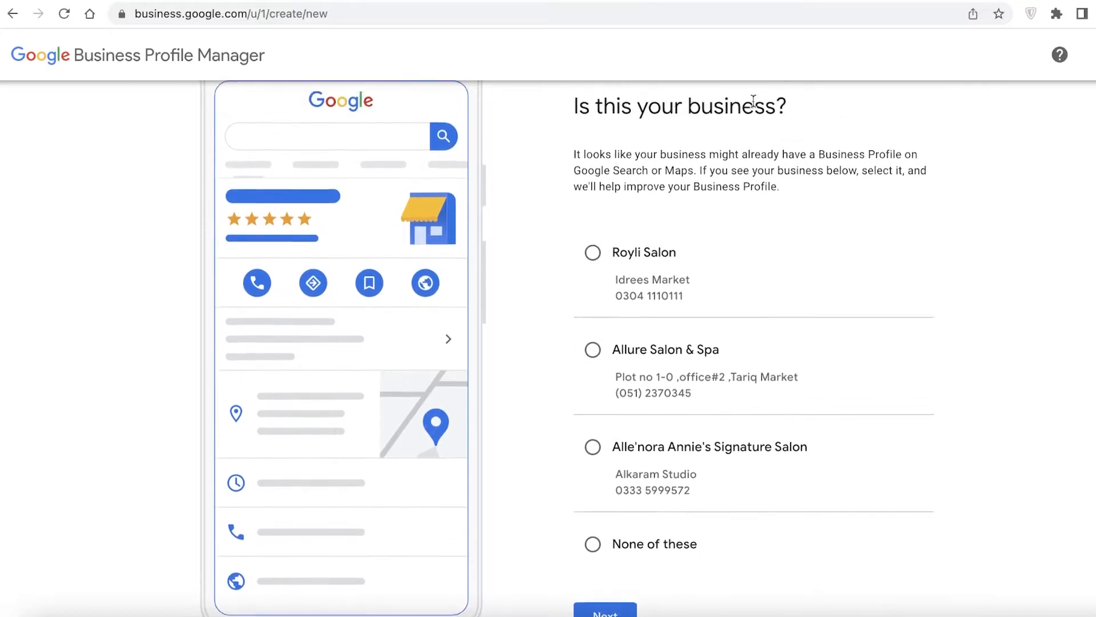
- Review the suggested existing salons, choose None of these, and continue to the map location
scroll(659, 331, "down", 2)
scroll(696, 217, "up", 3)
scroll(631, 352, "up", 1)
scroll(632, 331, "down", 1)
scroll(634, 333, "up", 1)
scroll(634, 335, "down", 3)
scroll(633, 334, "up", 1)
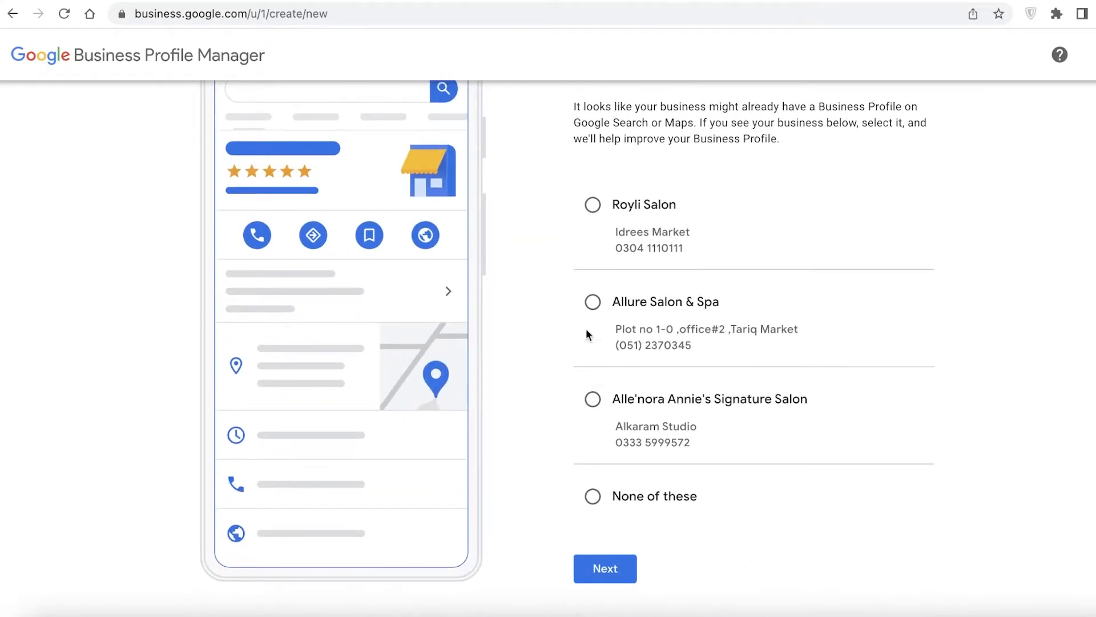
scroll(604, 290, "down", 1)
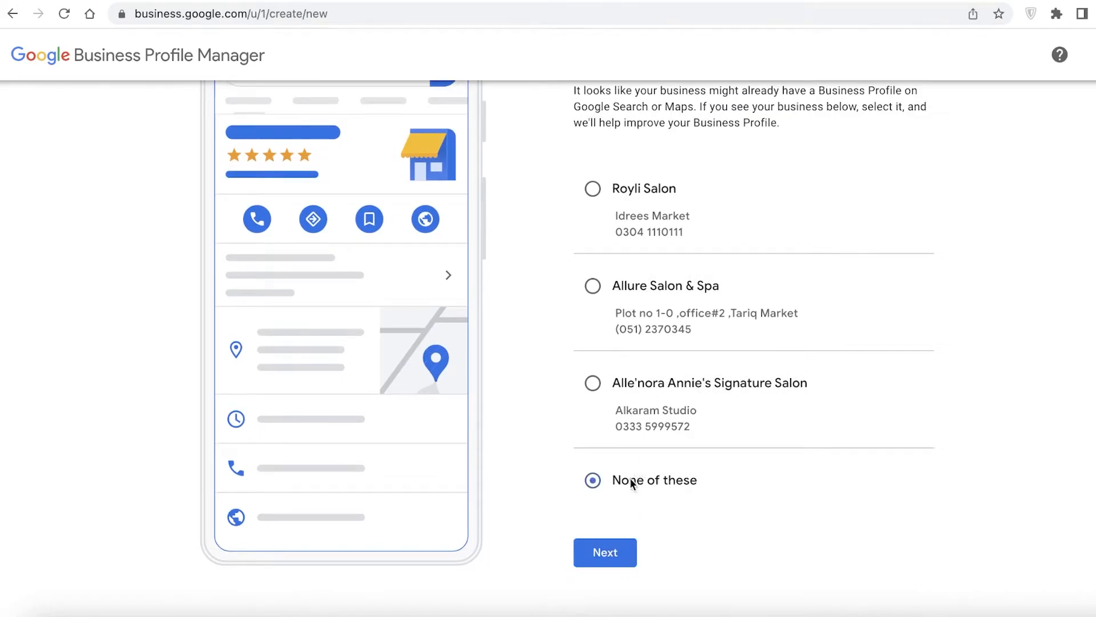
left_click(588, 560)
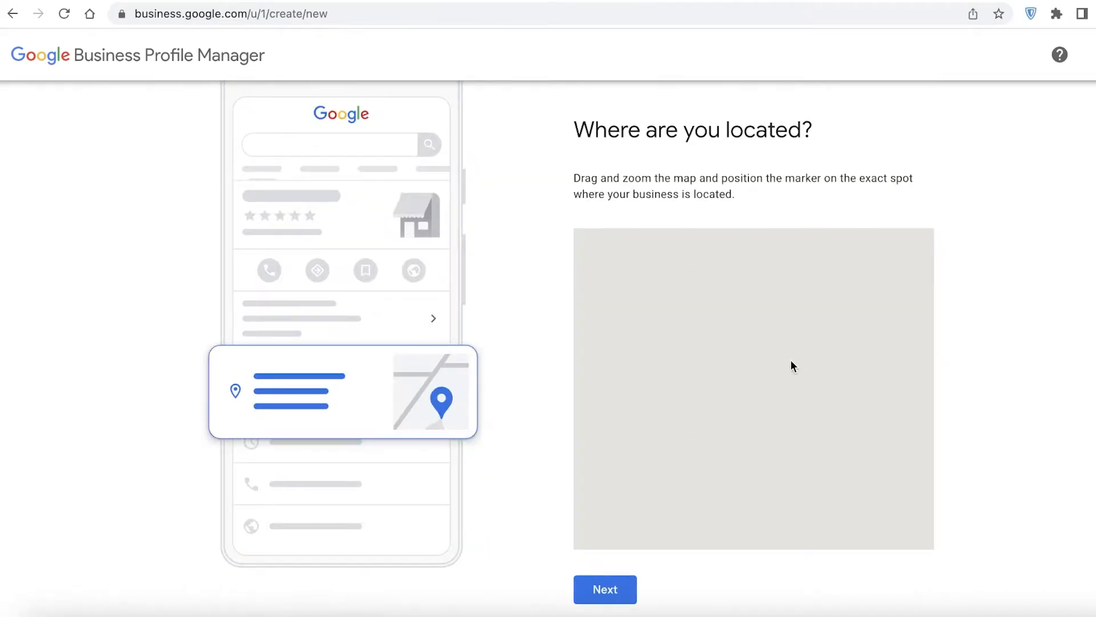
- Try to locate the business on the map using the device's current location
mouse_move(746, 393)
left_mouse_down()
mouse_move(724, 372)
mouse_move(749, 349)
left_mouse_up()
scroll(748, 360, "down", 3)
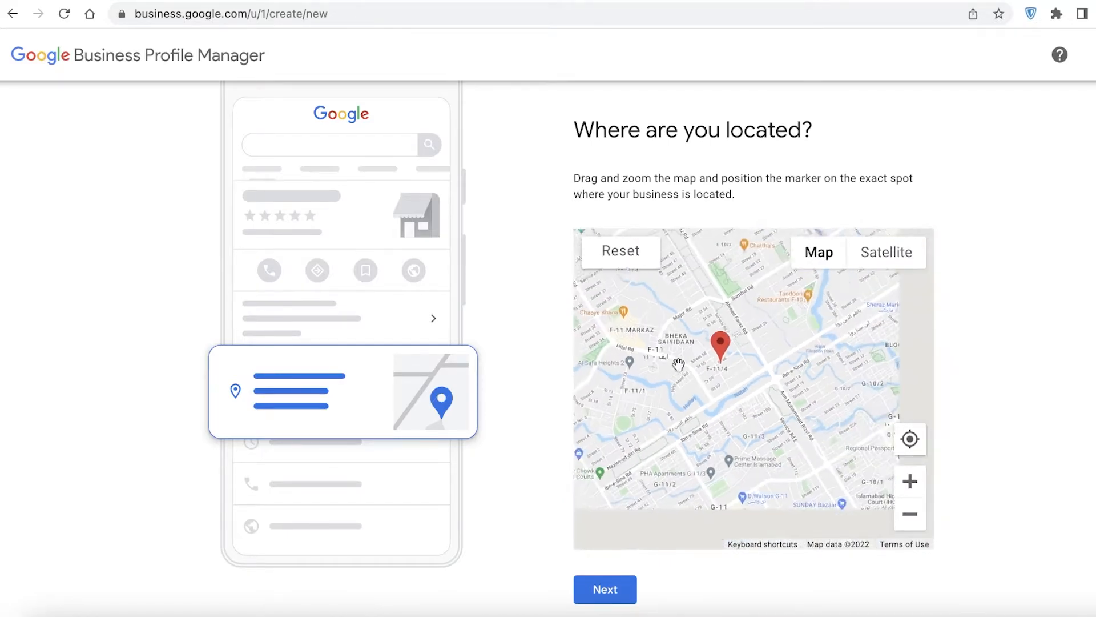
scroll(741, 400, "up", 4)
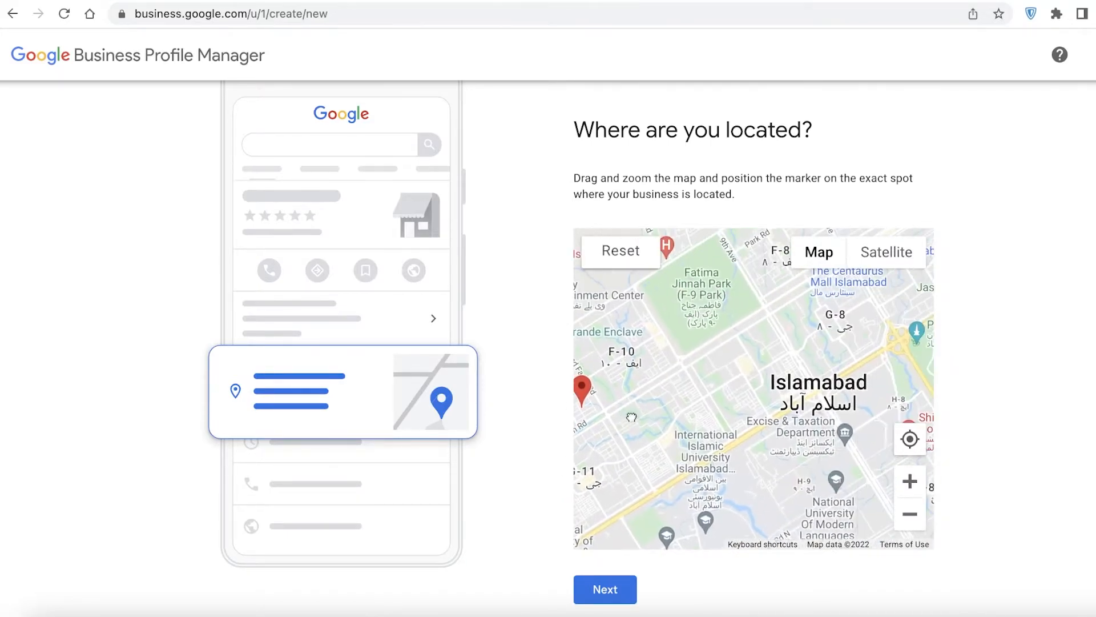
left_click_drag(743, 410, 660, 525)
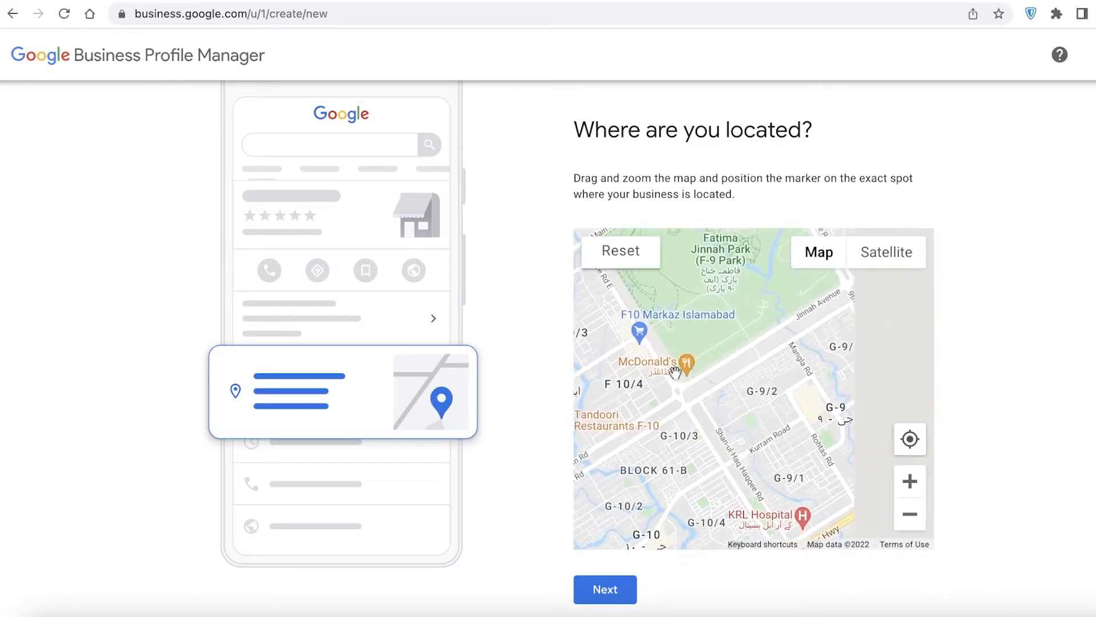
left_click_drag(691, 351, 608, 537)
left_click_drag(727, 389, 582, 508)
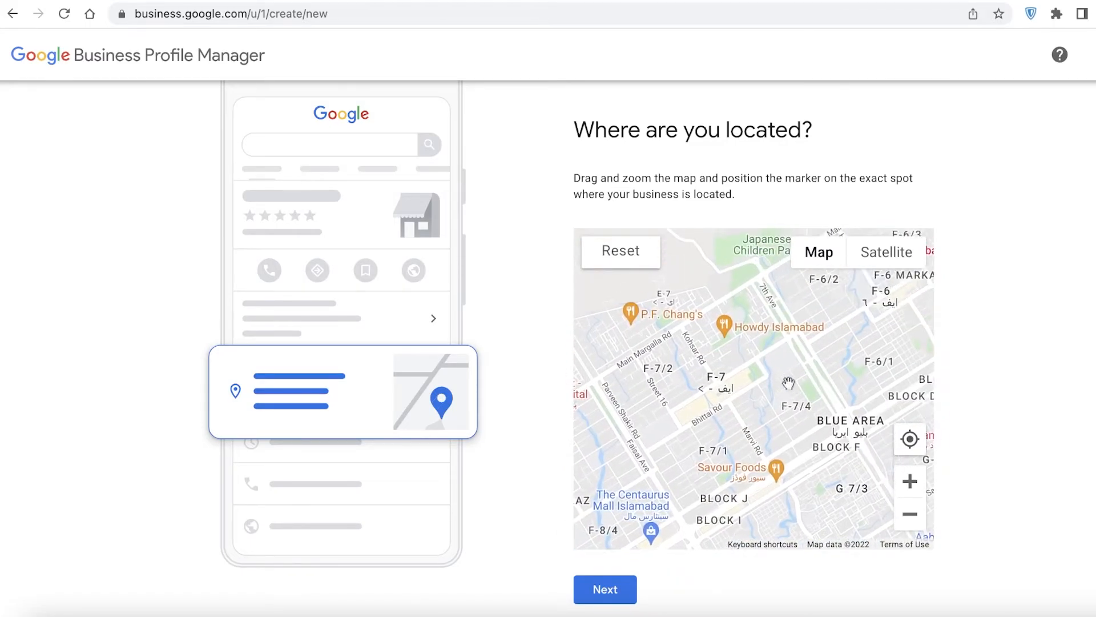
scroll(714, 406, "up", 5)
left_click(910, 439)
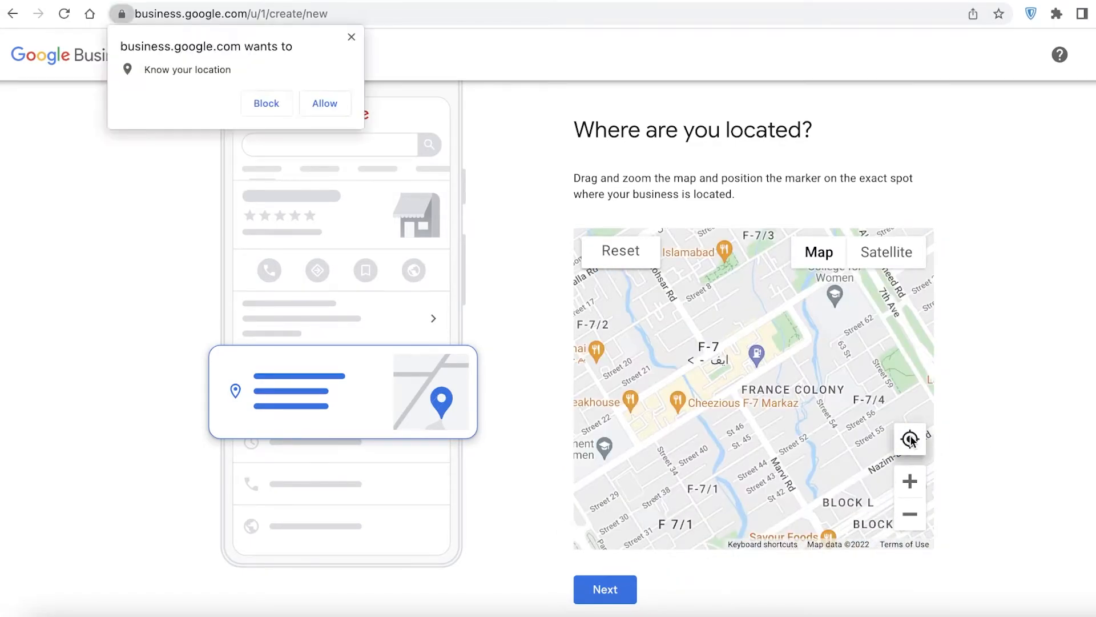
- Place the business marker on the map in Islamabad's F-6 sector, just beside Pyramid International Guest House
scroll(692, 401, "down", 5)
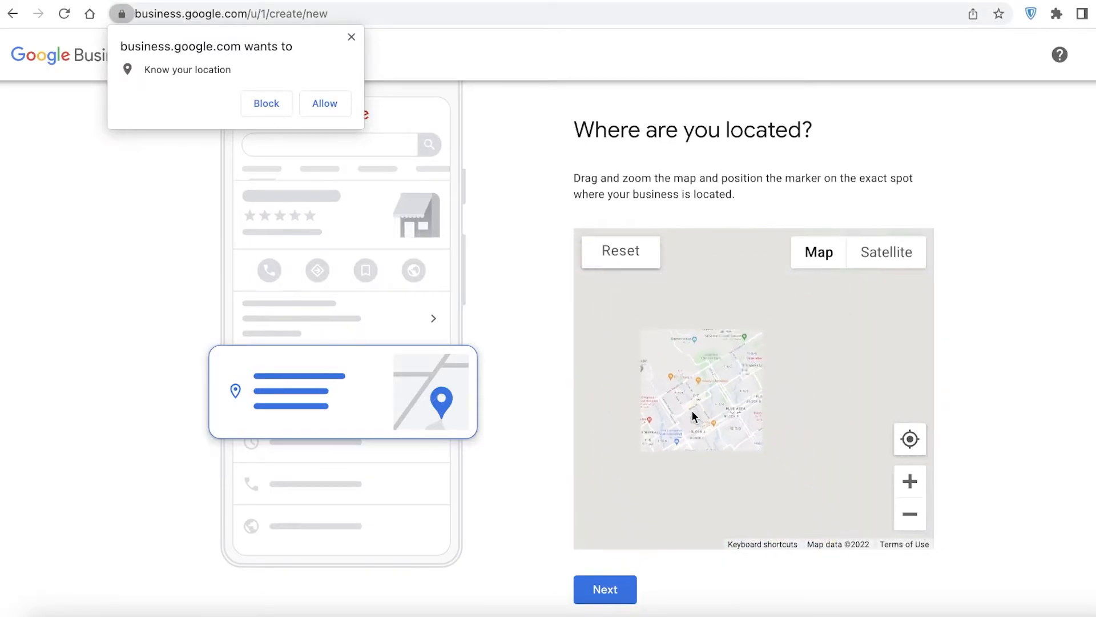
left_click(703, 429)
mouse_move(754, 377)
left_mouse_down()
mouse_move(870, 345)
mouse_move(783, 328)
left_mouse_up()
scroll(805, 347, "up", 5)
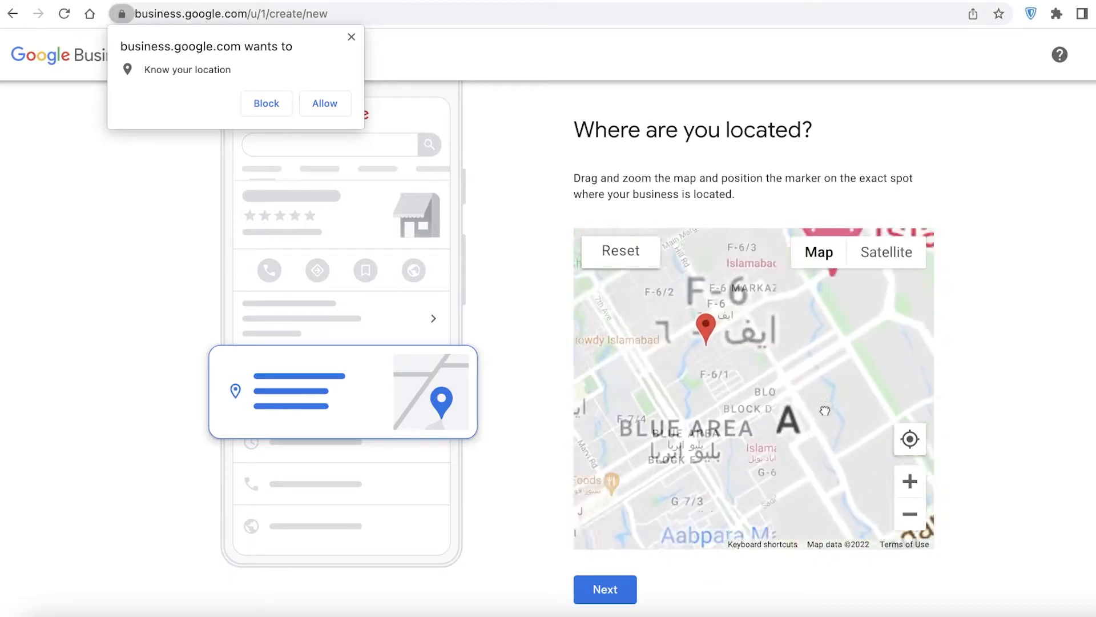
scroll(807, 430, "up", 2)
mouse_move(824, 370)
left_mouse_down()
mouse_move(668, 412)
mouse_move(658, 422)
mouse_move(672, 443)
left_mouse_up()
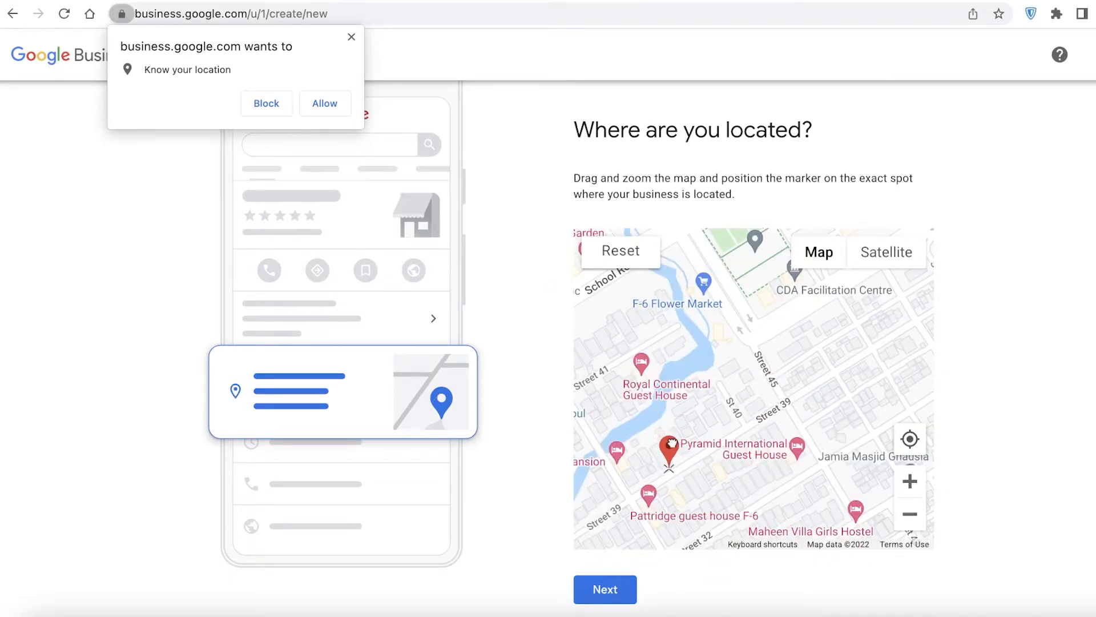
- Submit the marker position as the business location and block the site's request for the device location
left_click(626, 577)
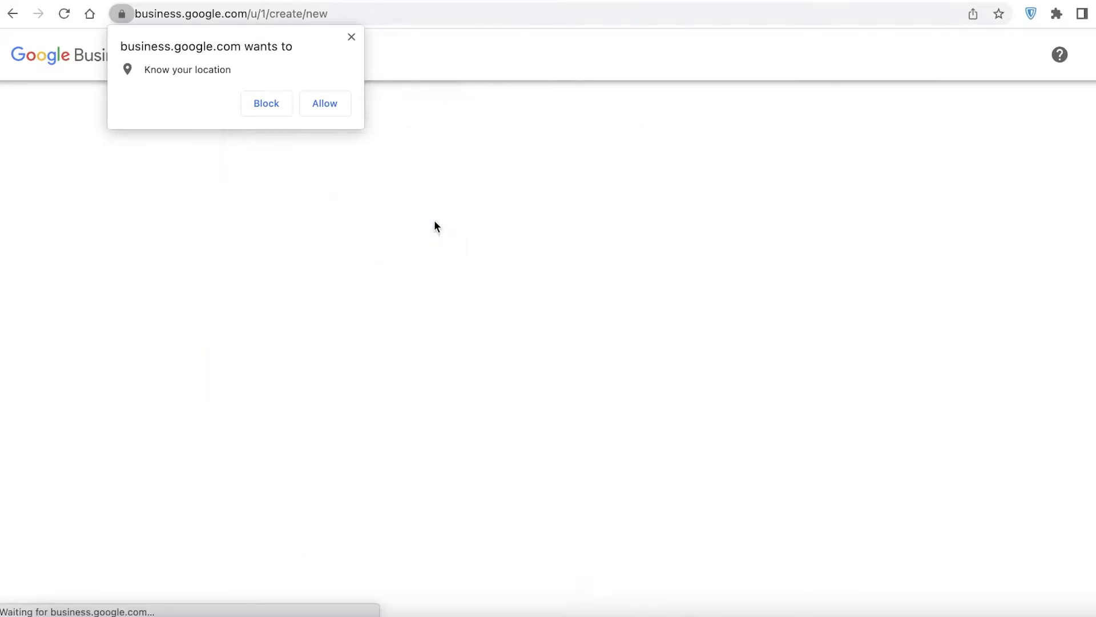
left_click(262, 103)
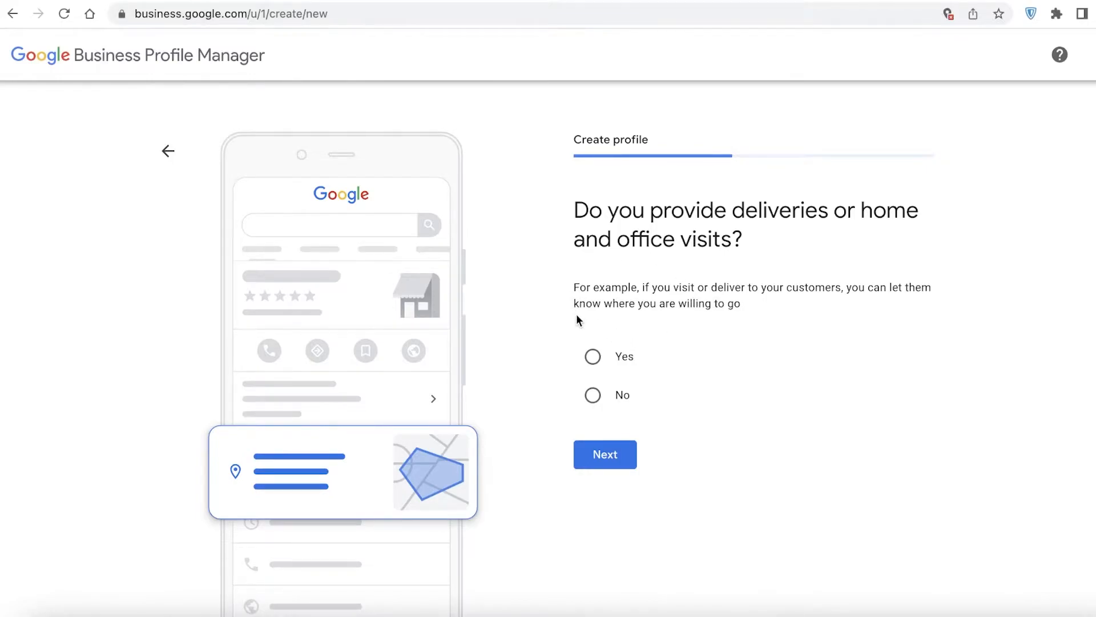
- Answer Yes to providing deliveries or home and office visits, and continue without adding any service areas
left_click(612, 367)
left_click(588, 460)
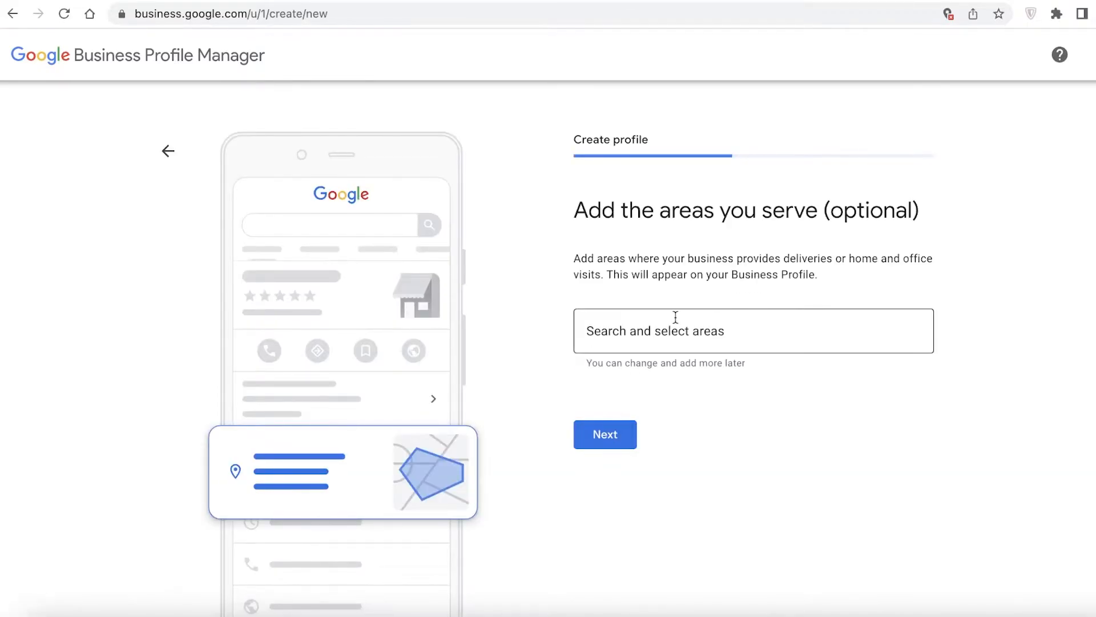
left_click(678, 328)
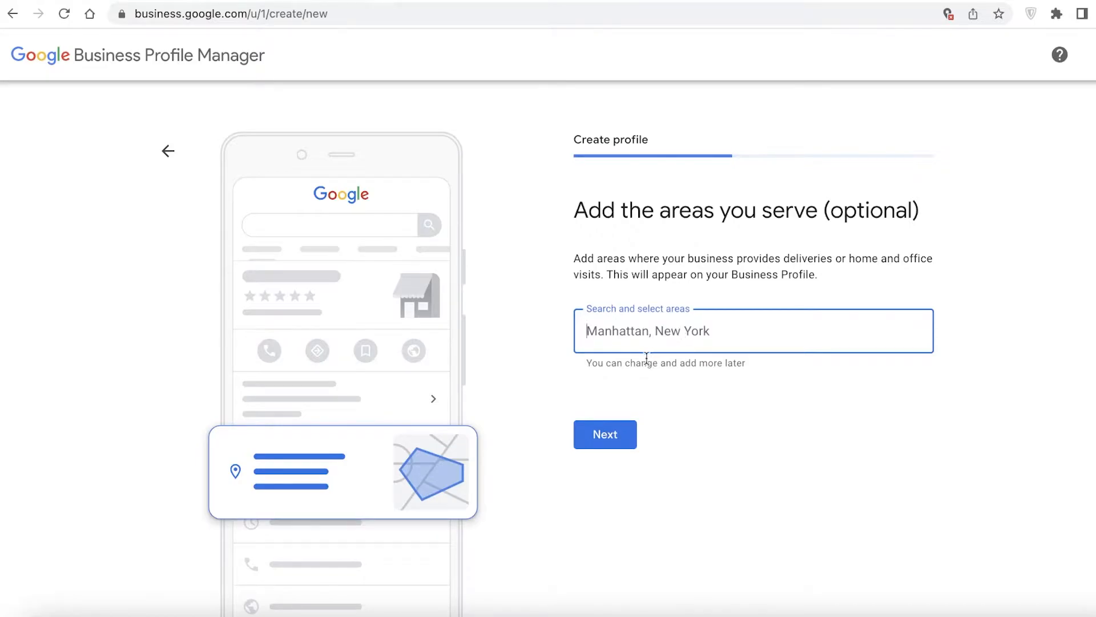
left_click(624, 439)
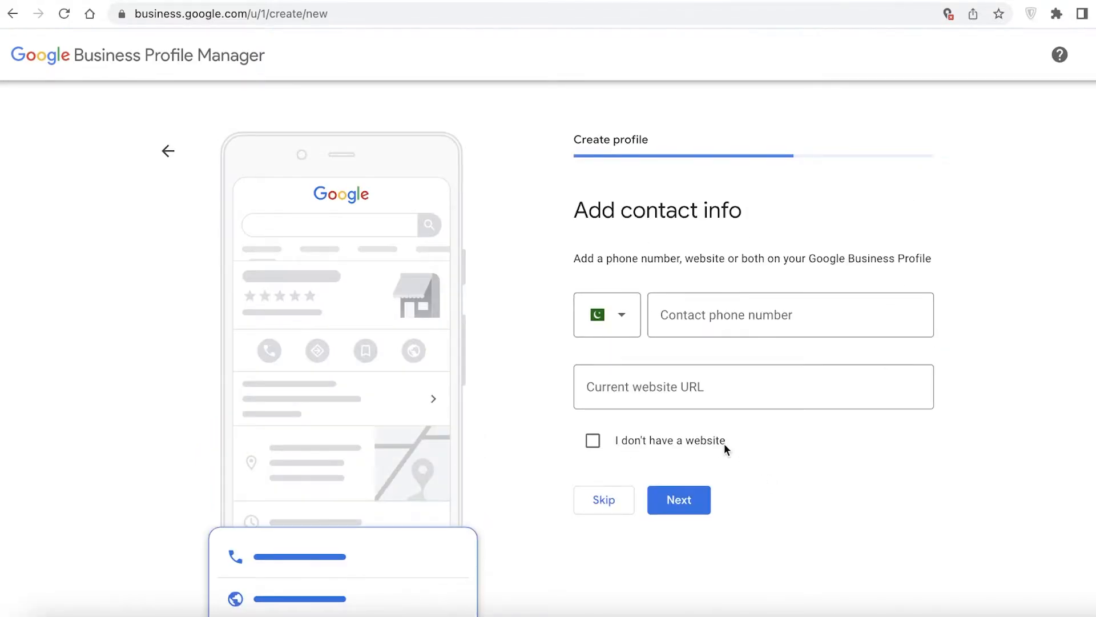
- Open the Wix My Sites page in a new browser tab to find a website address for the profile
left_click(681, 382)
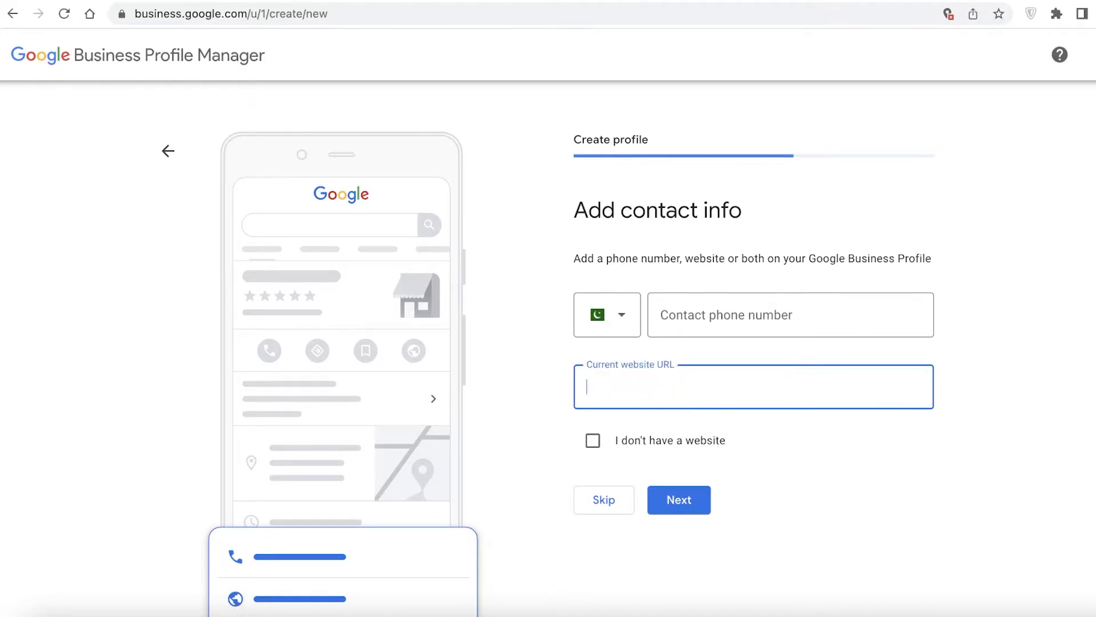
key("ctrl+t")
type("my")
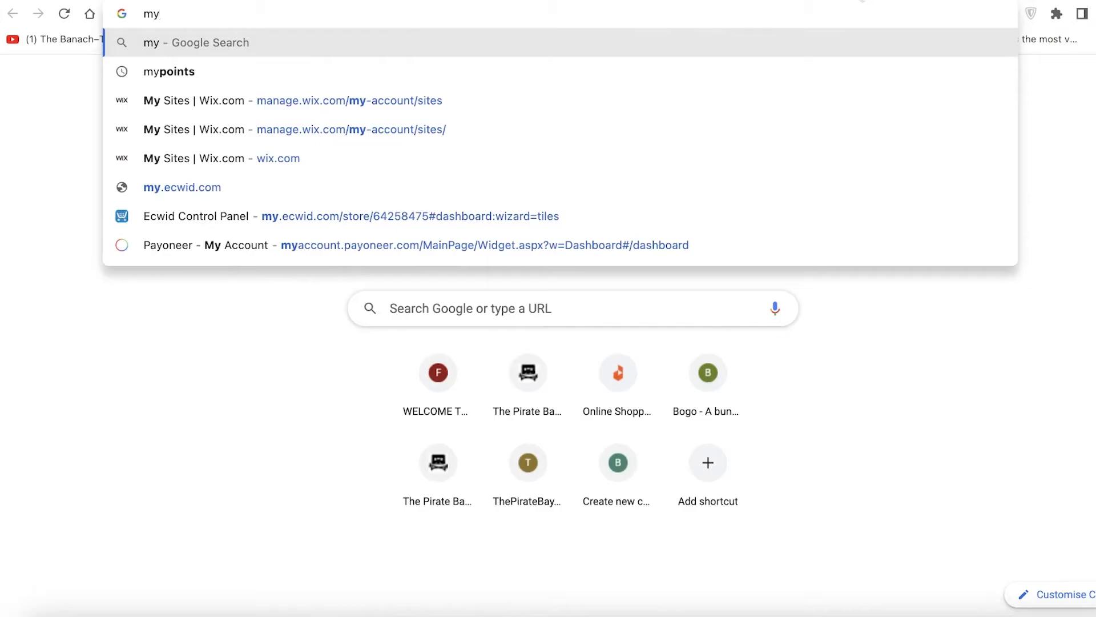
left_click(828, 71)
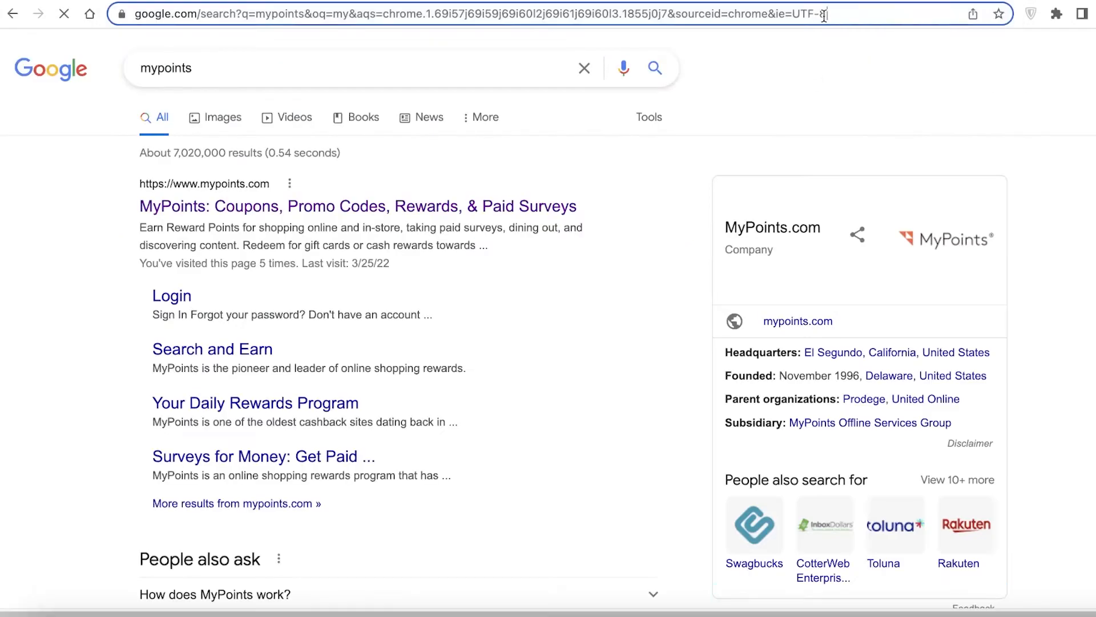
left_click(824, 16)
type("my")
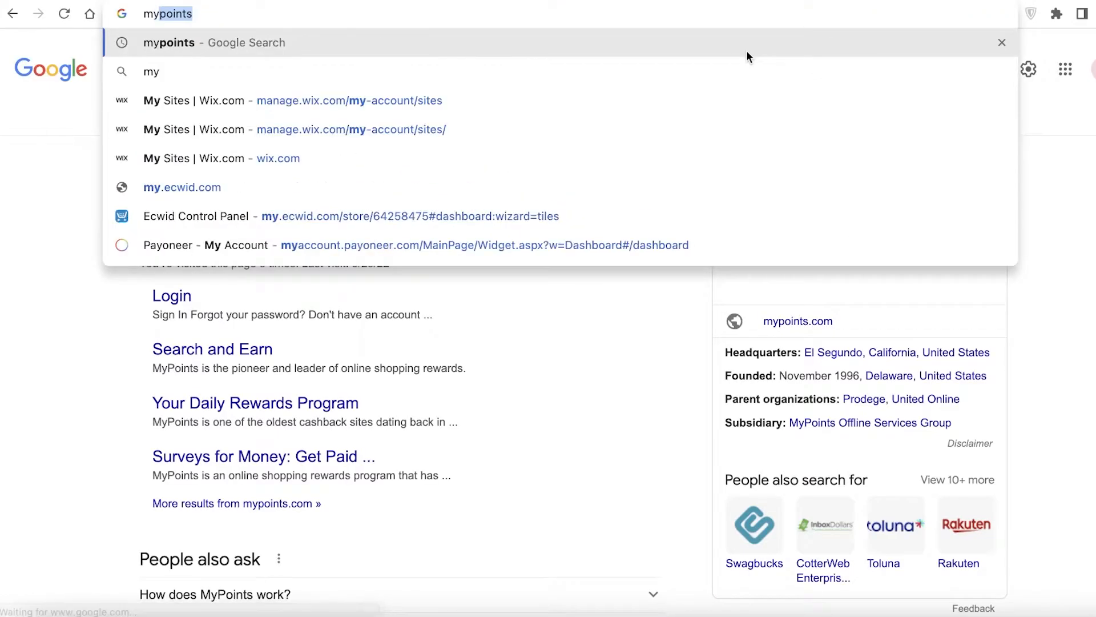
left_click(537, 106)
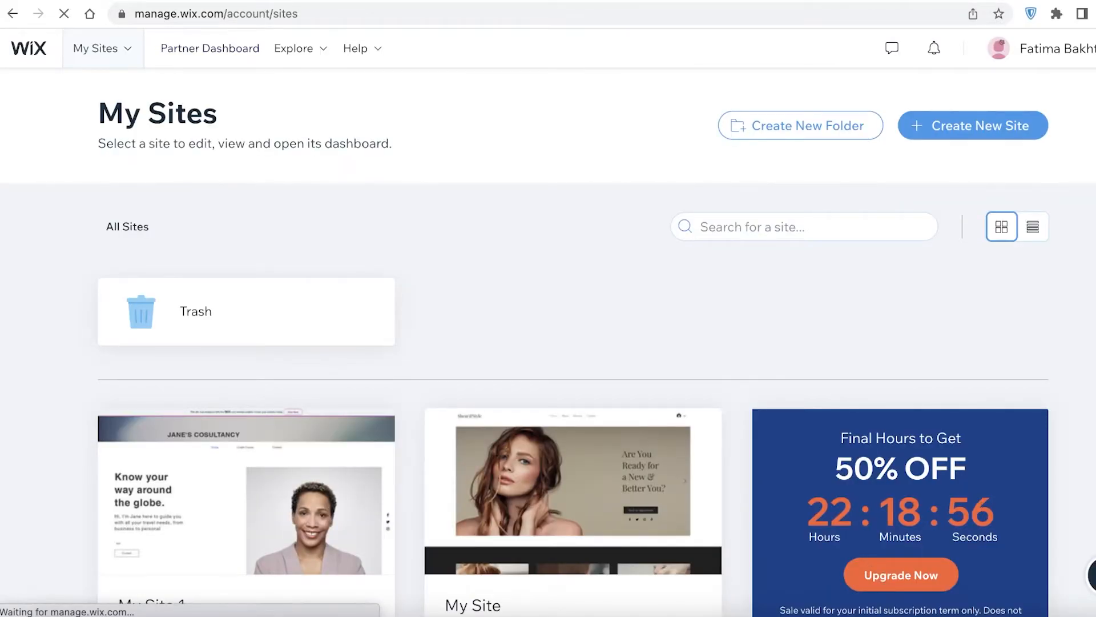
- Open the live page of the Wix site named Store and copy its web address
scroll(705, 272, "down", 4)
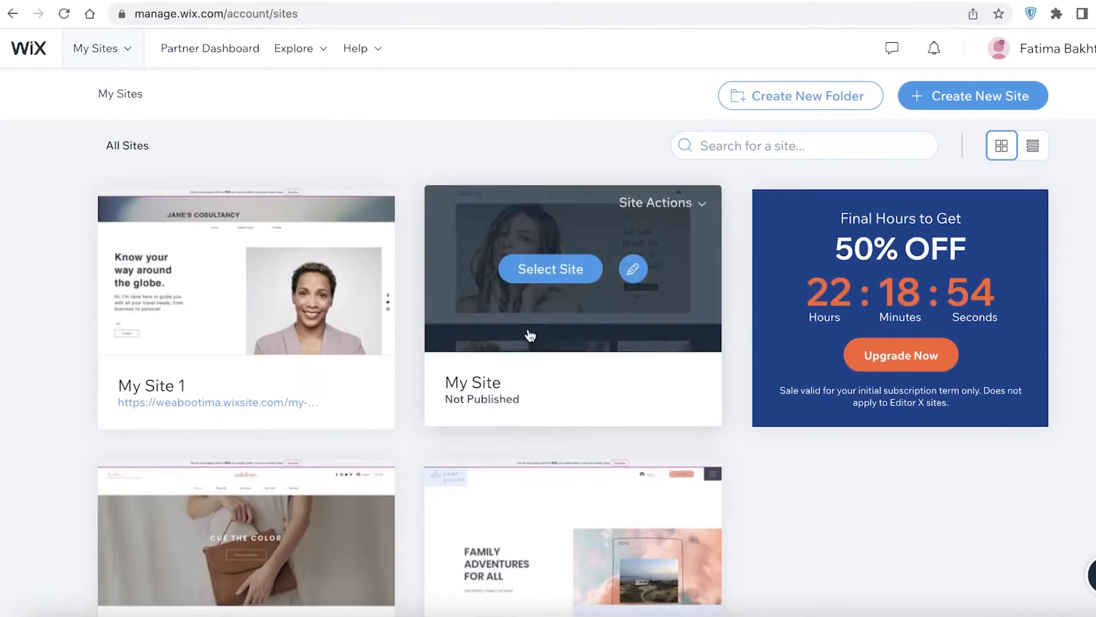
scroll(536, 322, "down", 3)
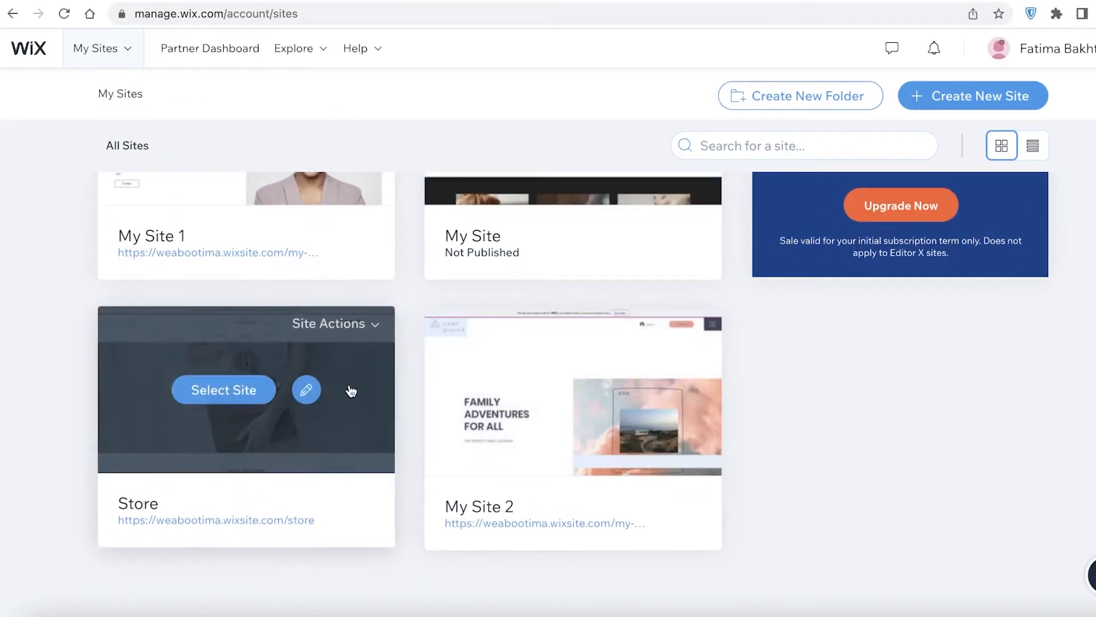
left_click(306, 520)
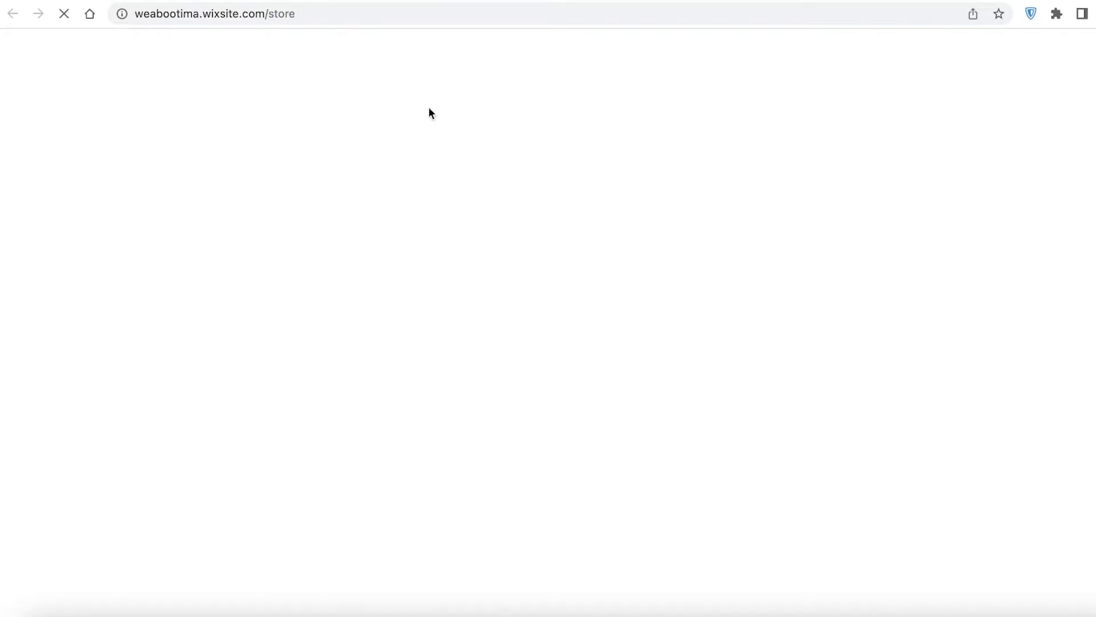
left_click(365, 13)
right_click(365, 13)
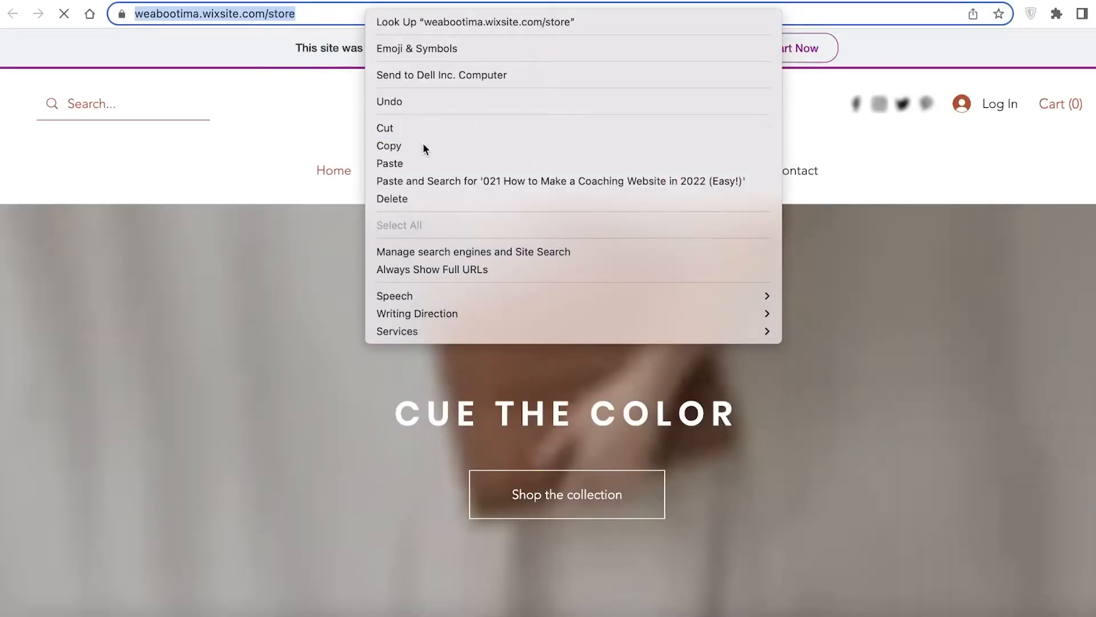
left_click(423, 147)
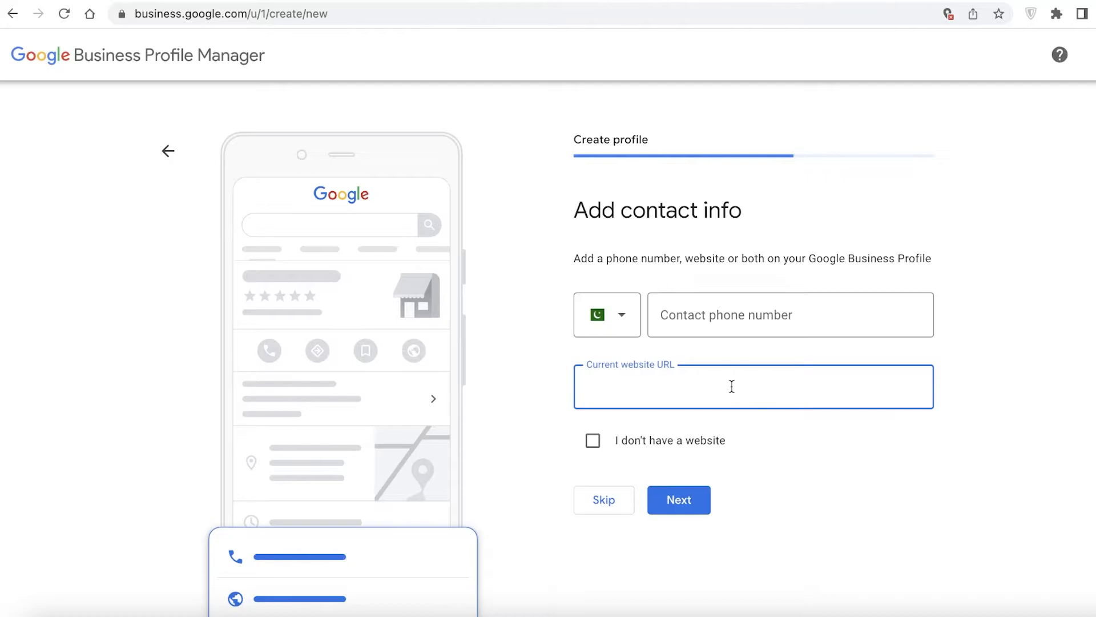
- Submit the copied store address as the current website URL, and answer No to updates and recommendations for the business
right_click(732, 387)
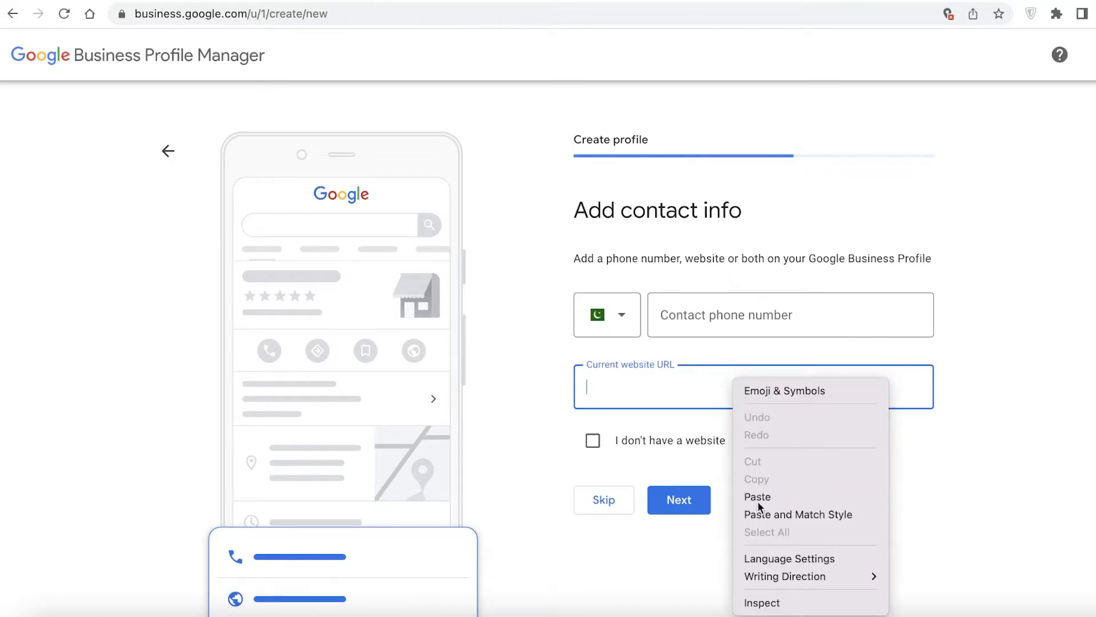
left_click(759, 501)
left_click(692, 500)
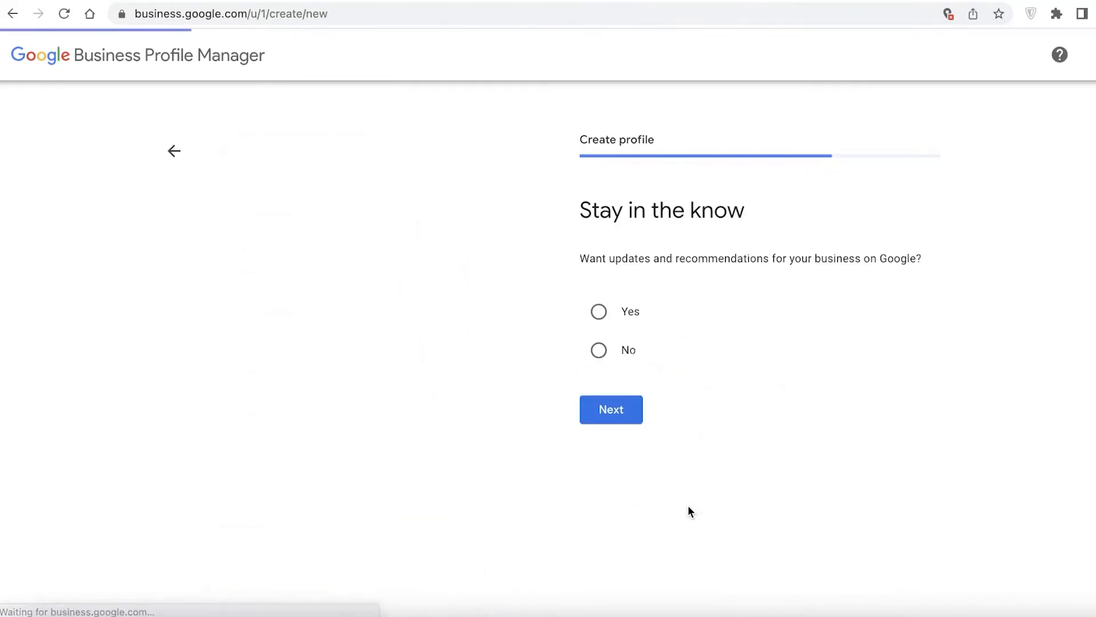
left_click(600, 358)
left_click(619, 415)
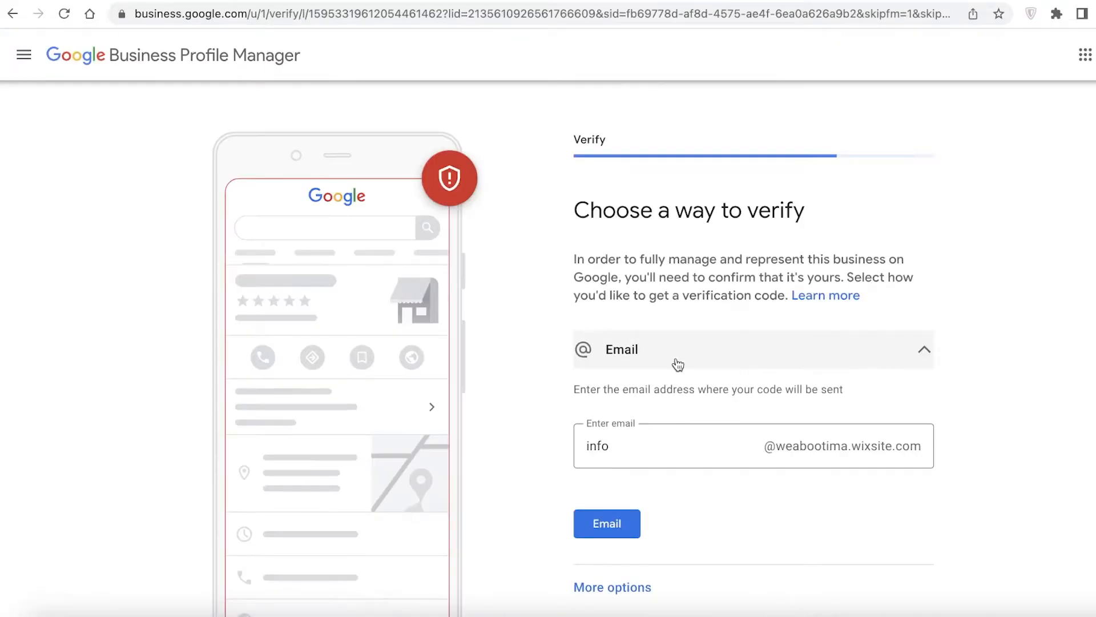
- Try to have the verification code sent to a personal email address in place of info
scroll(751, 451, "down", 1)
left_click(718, 409)
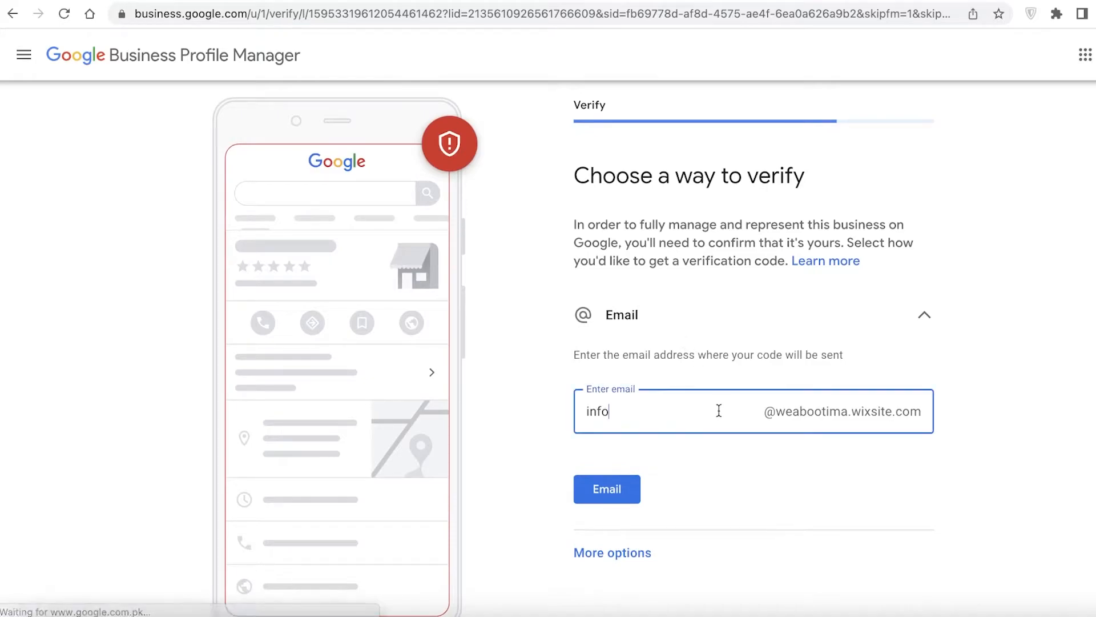
double_click(739, 400)
key("ctrl+v")
left_click(630, 494)
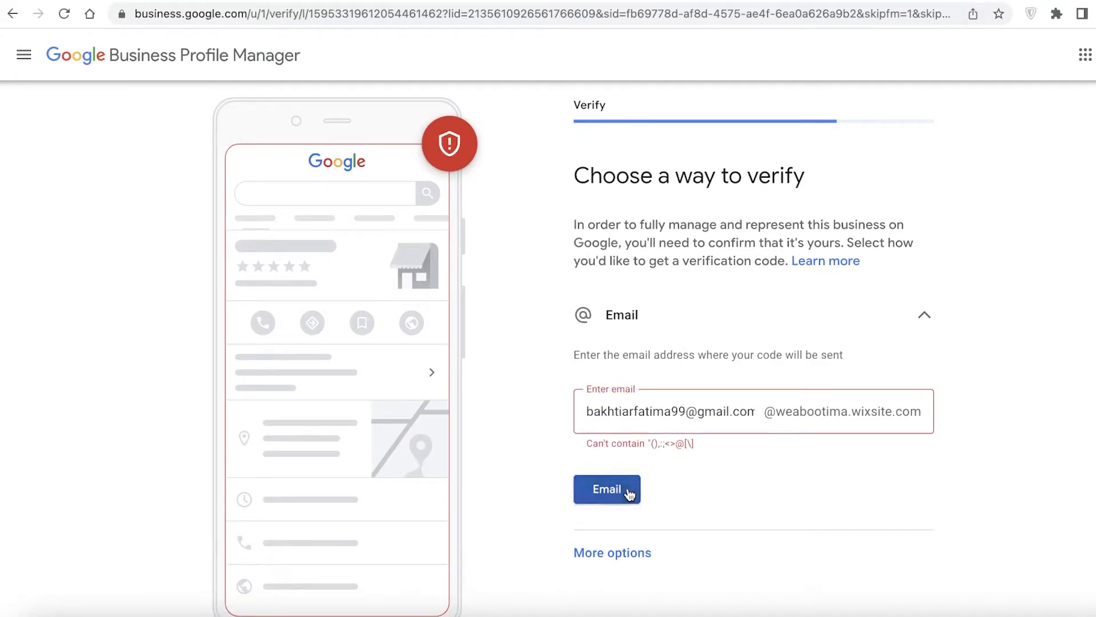
left_click(764, 411)
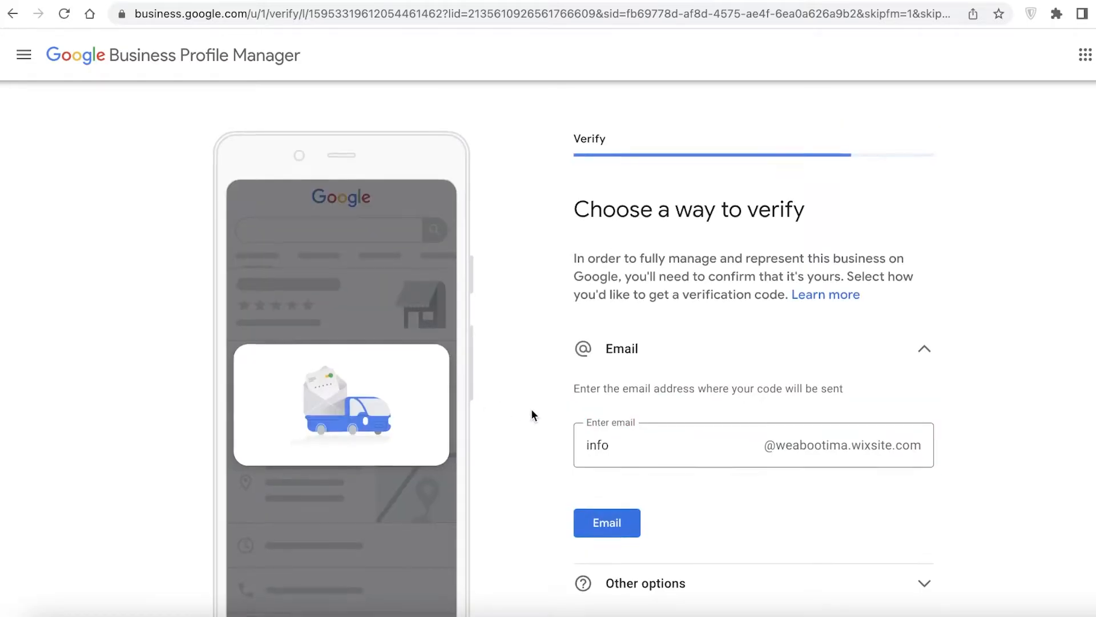
- Expand the other verification options and choose Verify Later
scroll(531, 408, "down", 2)
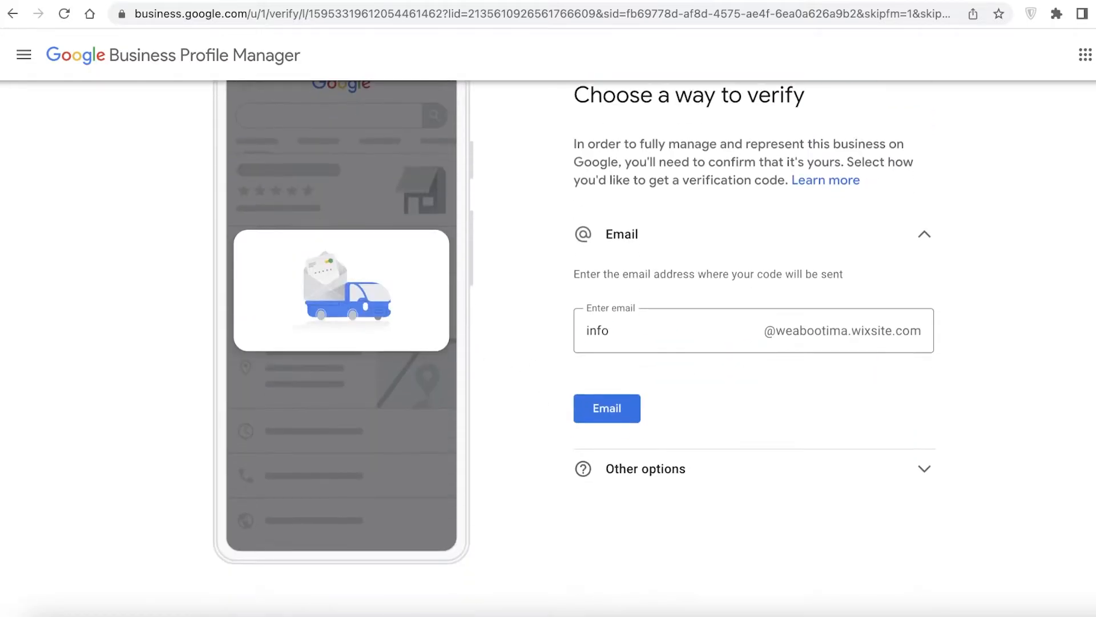
scroll(581, 426, "up", 2)
scroll(513, 257, "down", 2)
left_click(706, 338)
scroll(342, 199, "up", 2)
scroll(628, 309, "down", 2)
left_click(714, 463)
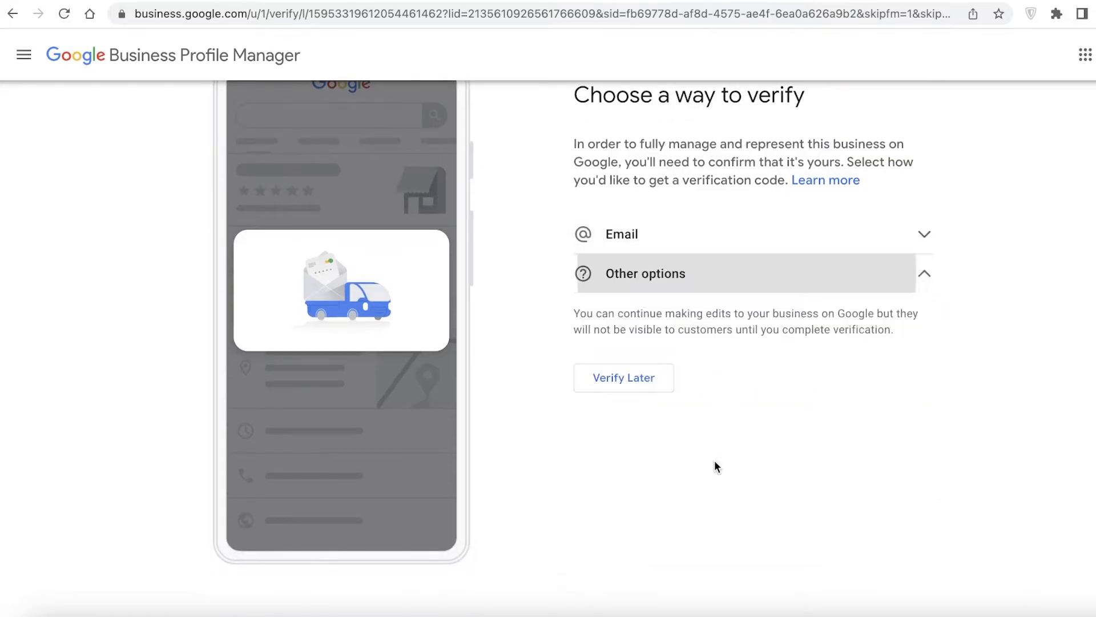
left_click(611, 378)
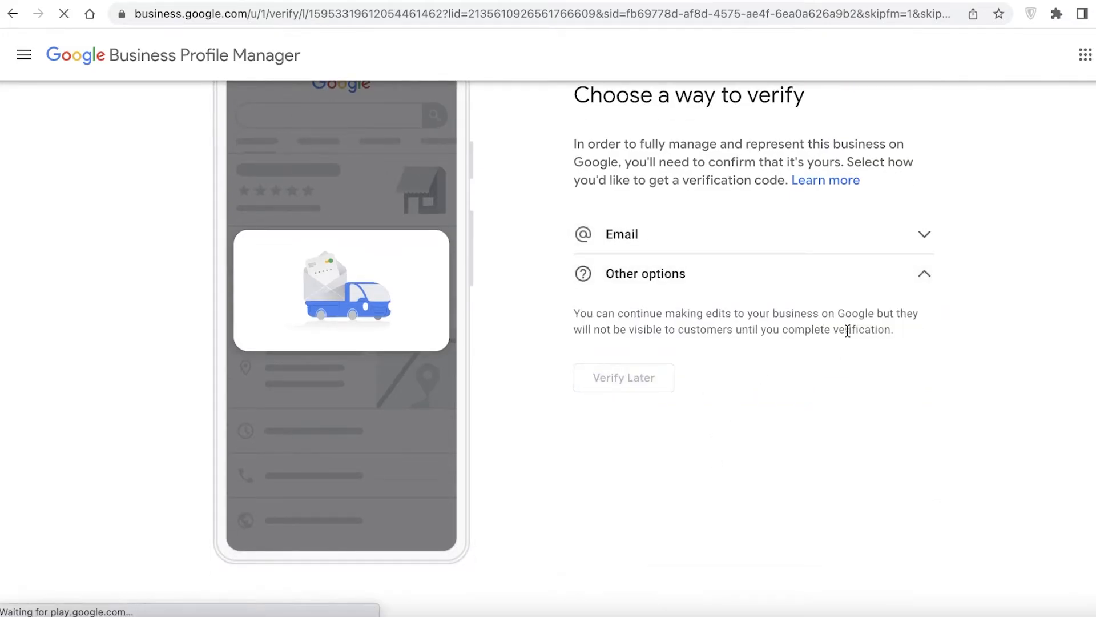
- Select Braids, Hair extensions and Eyebrow threading as services of the beauty salon
scroll(760, 347, "down", 2)
scroll(531, 364, "up", 2)
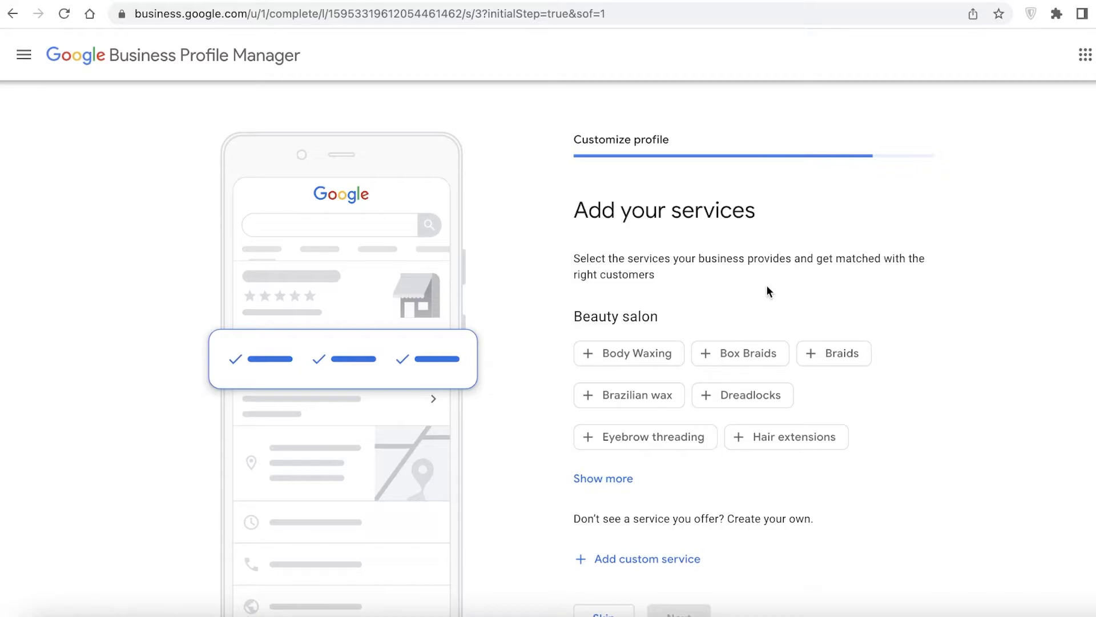
left_click(845, 358)
left_click(806, 434)
left_click(651, 440)
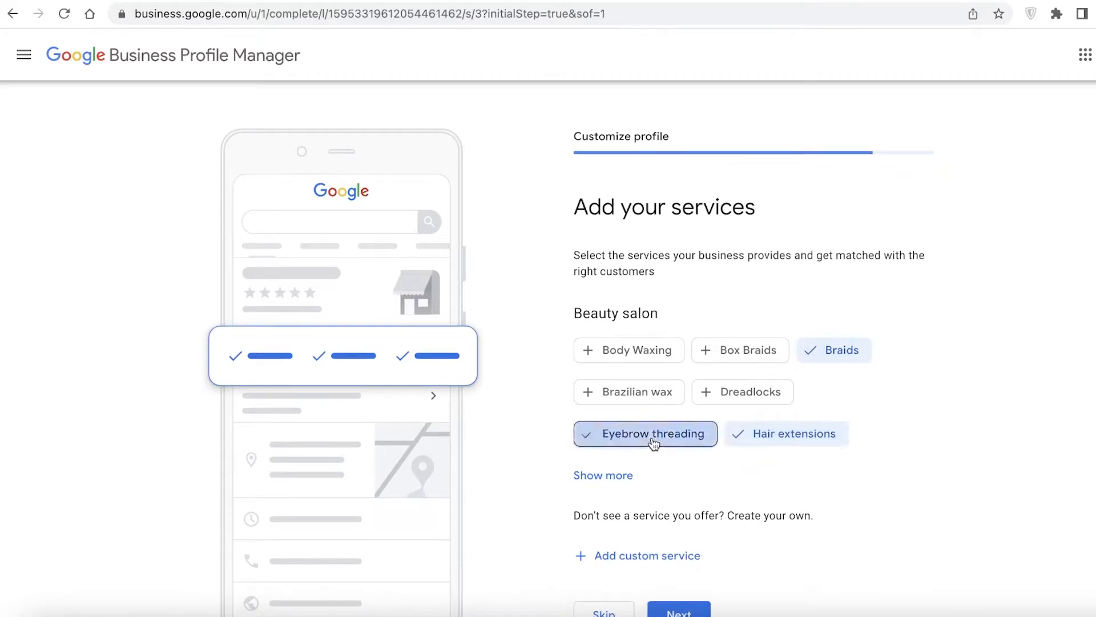
scroll(666, 592, "down", 2)
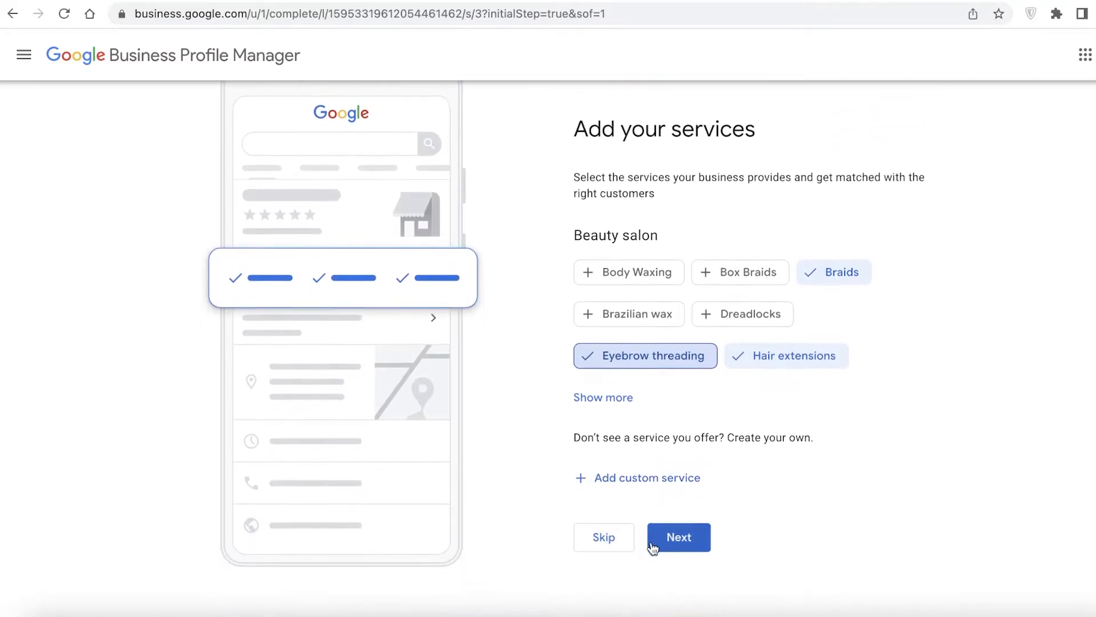
- Use the custom service entry to add the suggested services Body Waxing and Makeup services
left_click(602, 478)
left_click(605, 476)
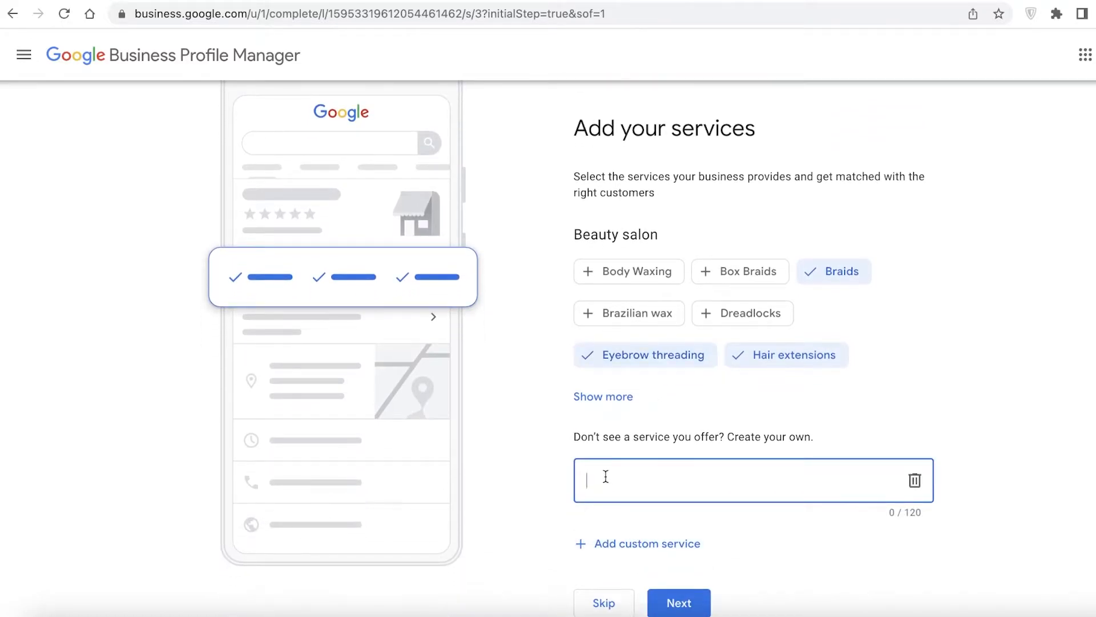
type("Body W")
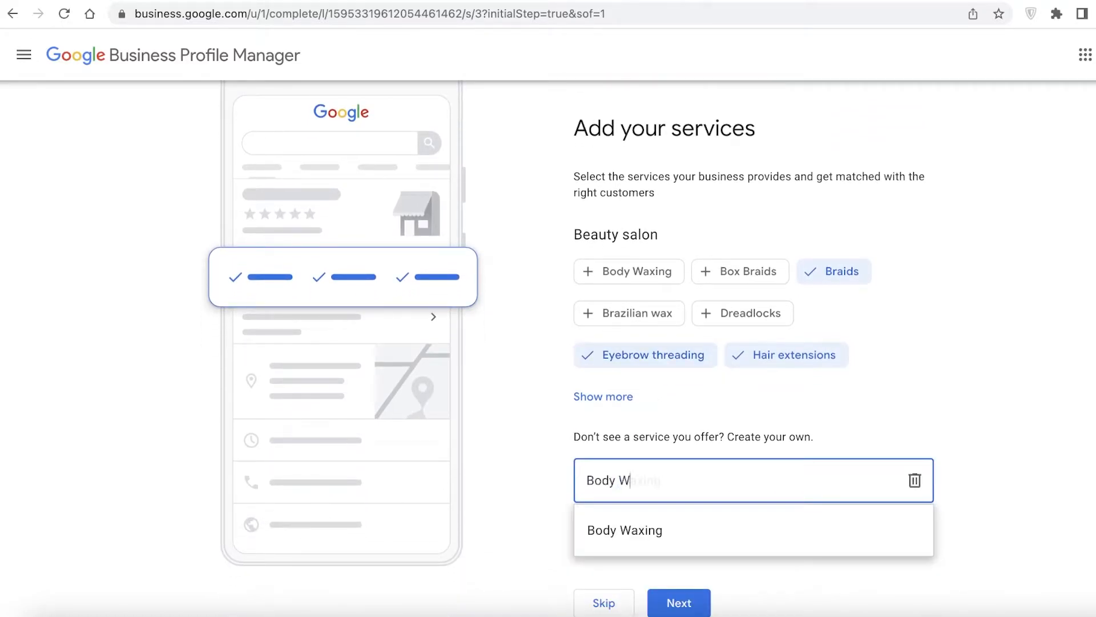
left_click(706, 525)
left_click(641, 487)
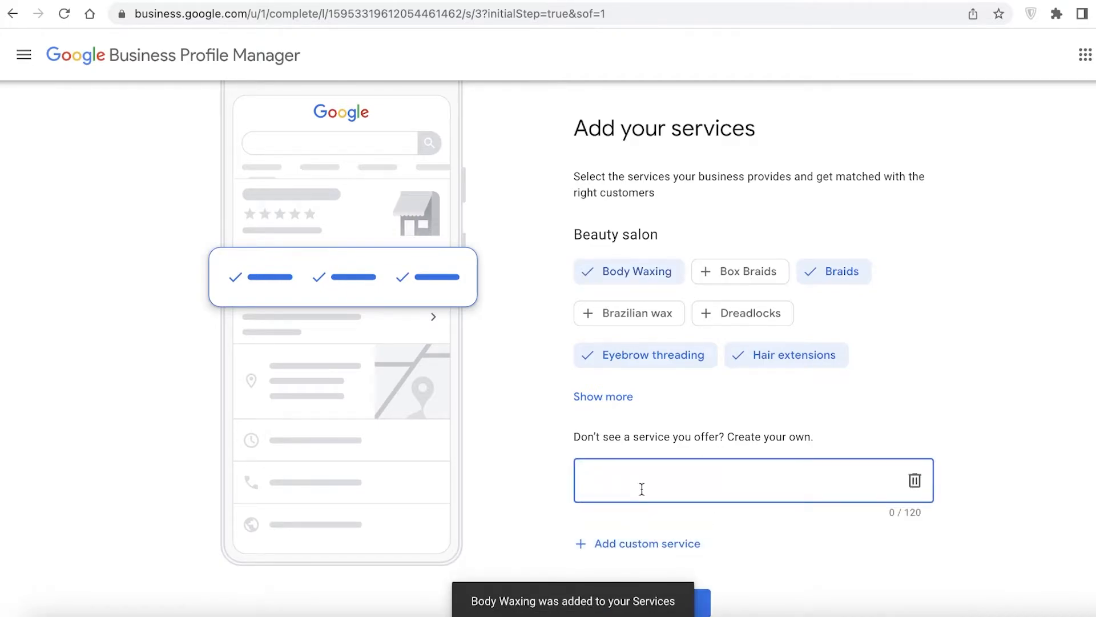
type("Makeu")
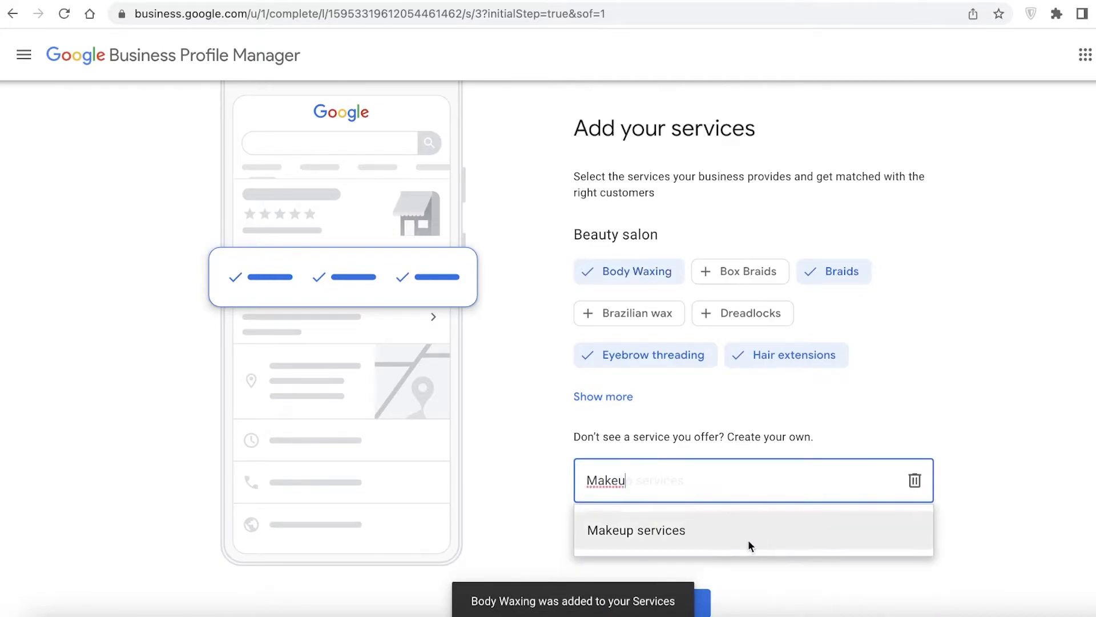
left_click(748, 531)
left_click(656, 530)
type("Bridal Makeup")
scroll(812, 464, "down", 1)
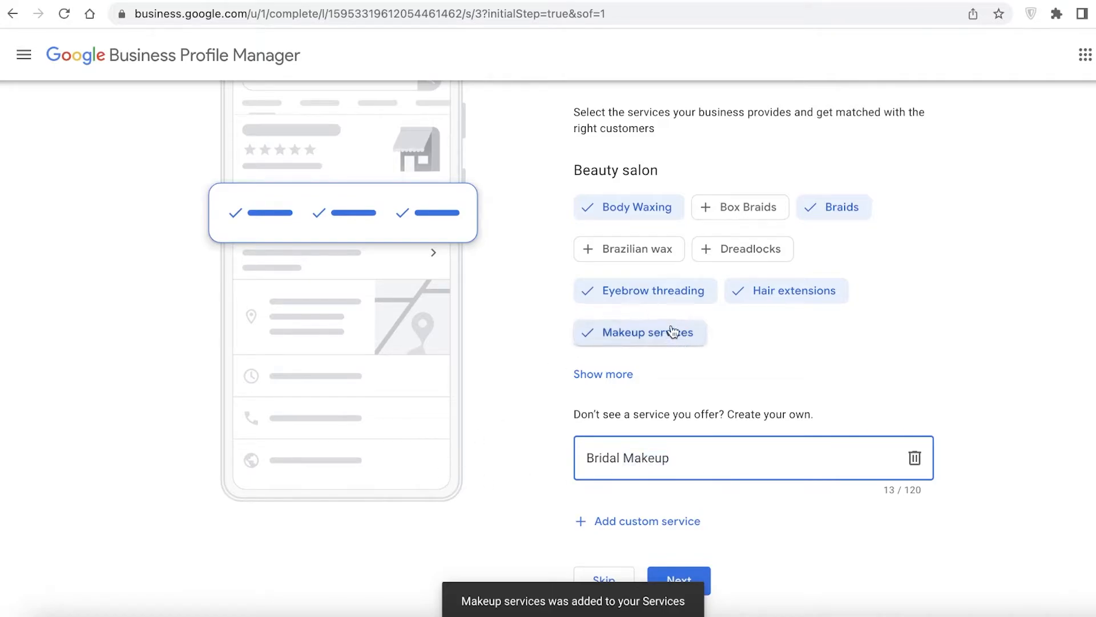
triple_click(712, 448)
key("BackSpace")
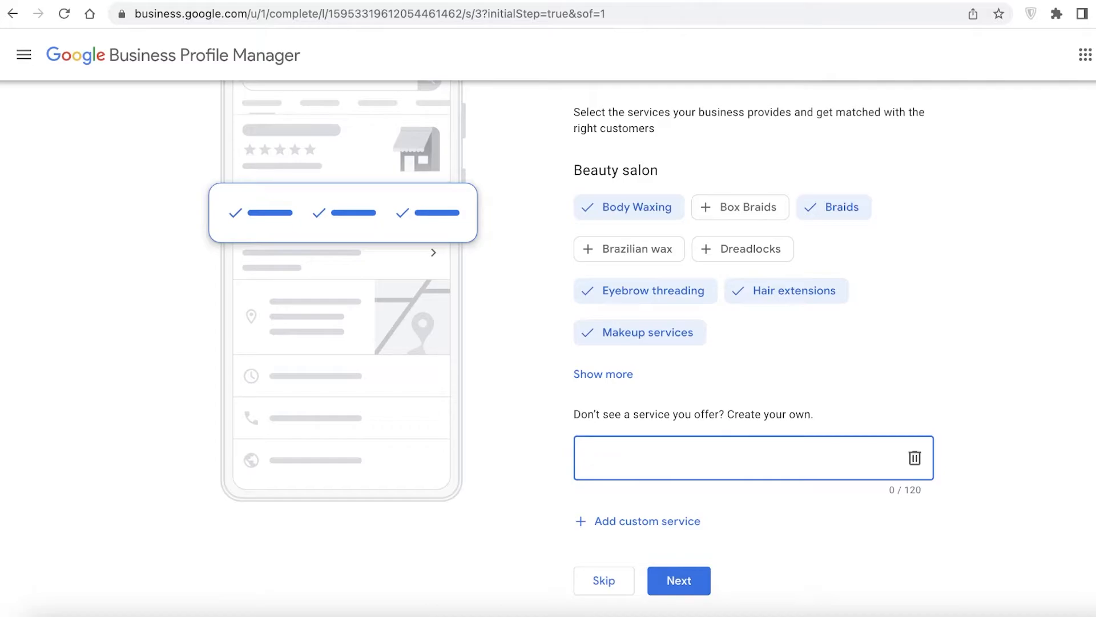
- Add Eyelash extensions as a custom service
type("E")
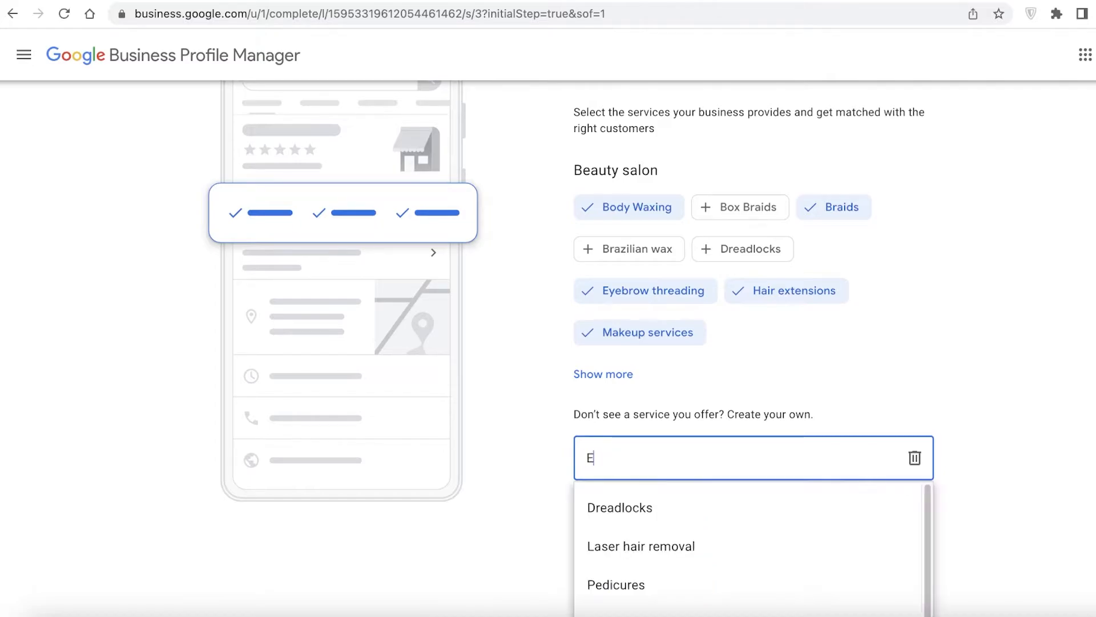
type("yelash")
left_click(725, 500)
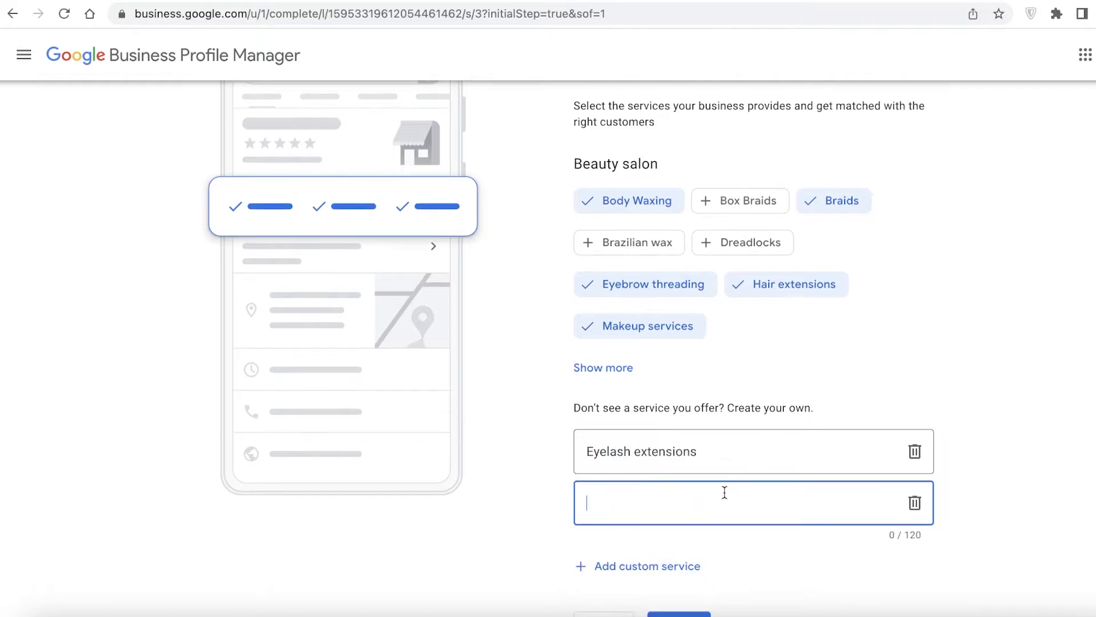
- Add the suggested Hairstyling service through the custom service entry and save the list of services
type("a")
key("BackSpace")
type("a")
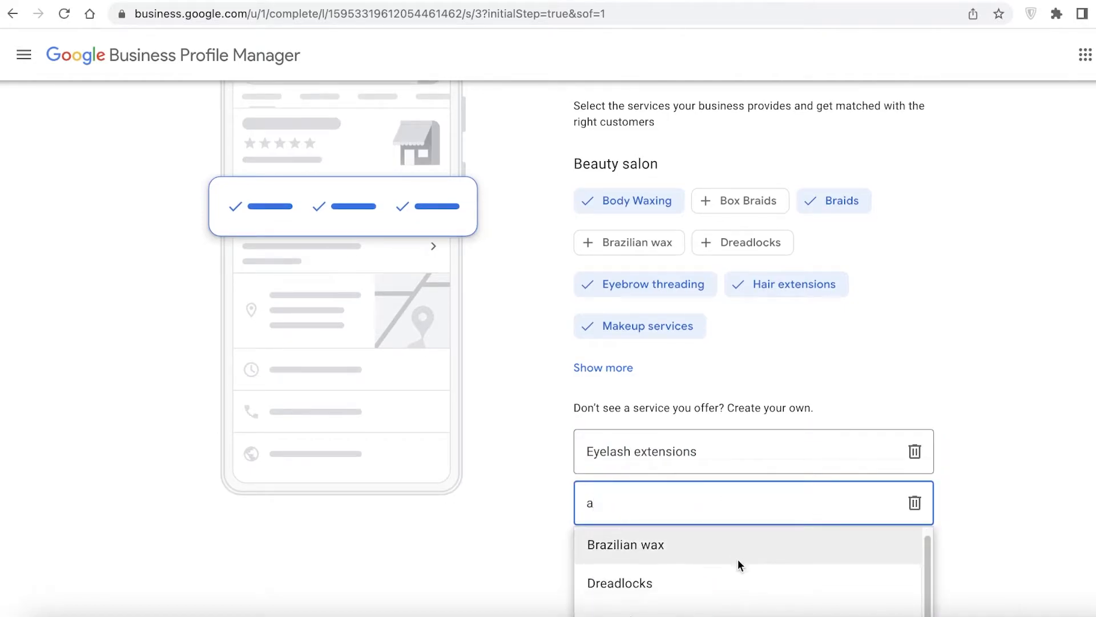
scroll(738, 560, "down", 1)
left_click(737, 551)
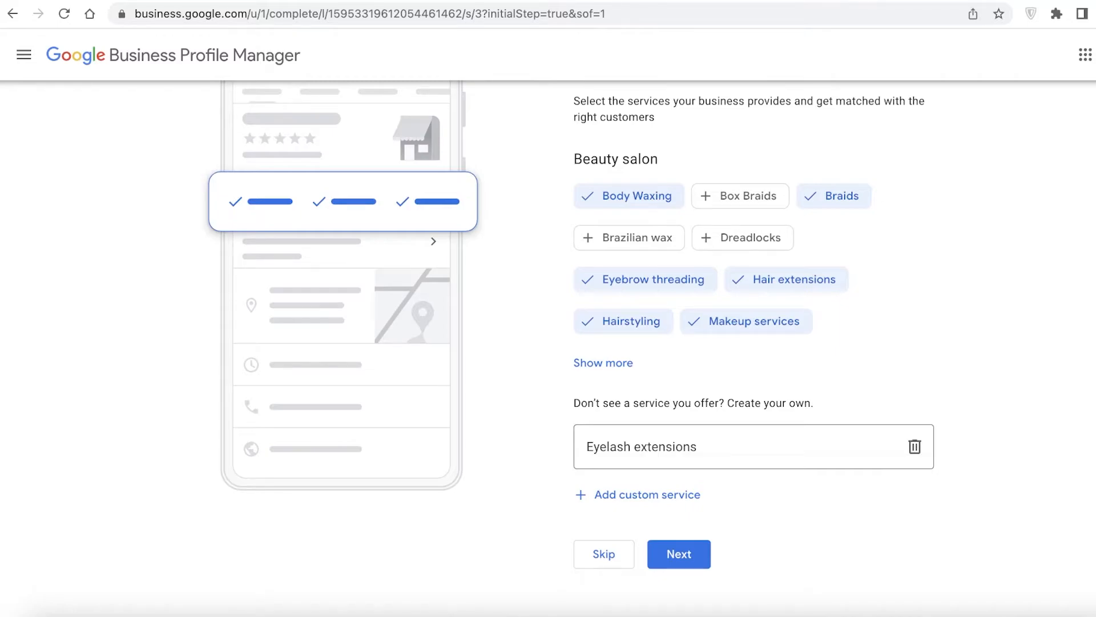
left_click(677, 559)
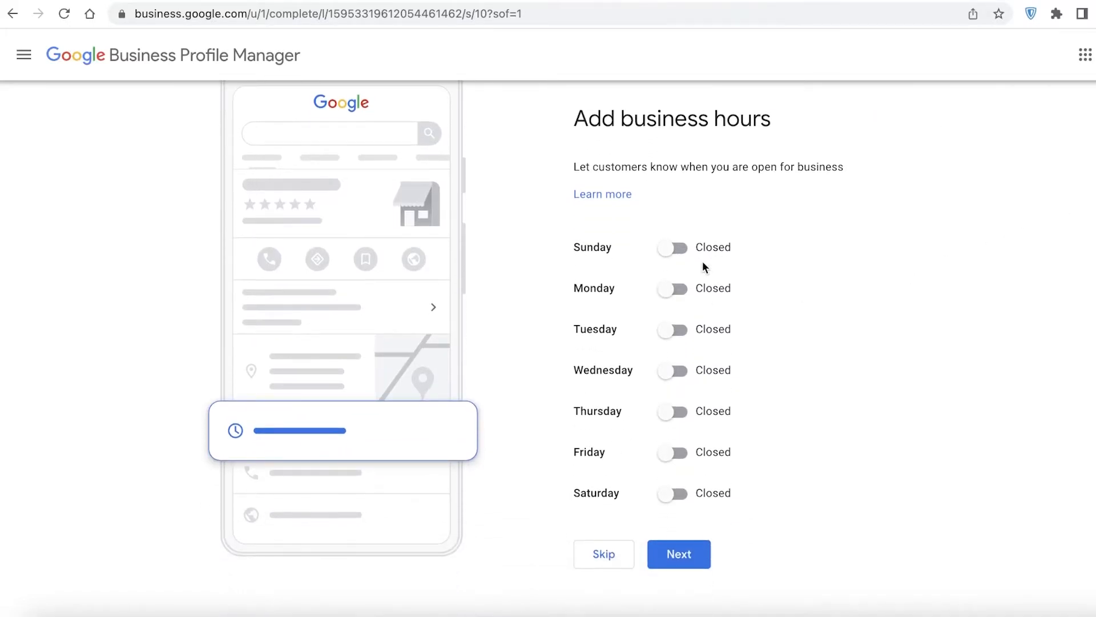
- Set the business hours for Sunday, Monday and Tuesday to open 24 hours
left_click(678, 251)
left_click(678, 313)
left_click(597, 274)
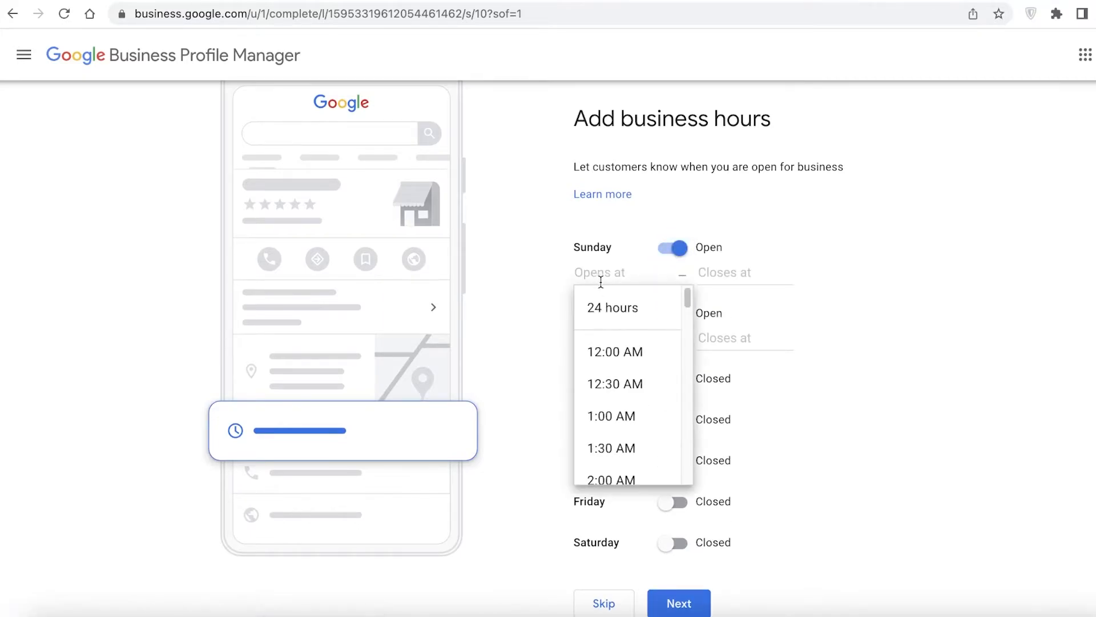
left_click(600, 307)
left_click(701, 313)
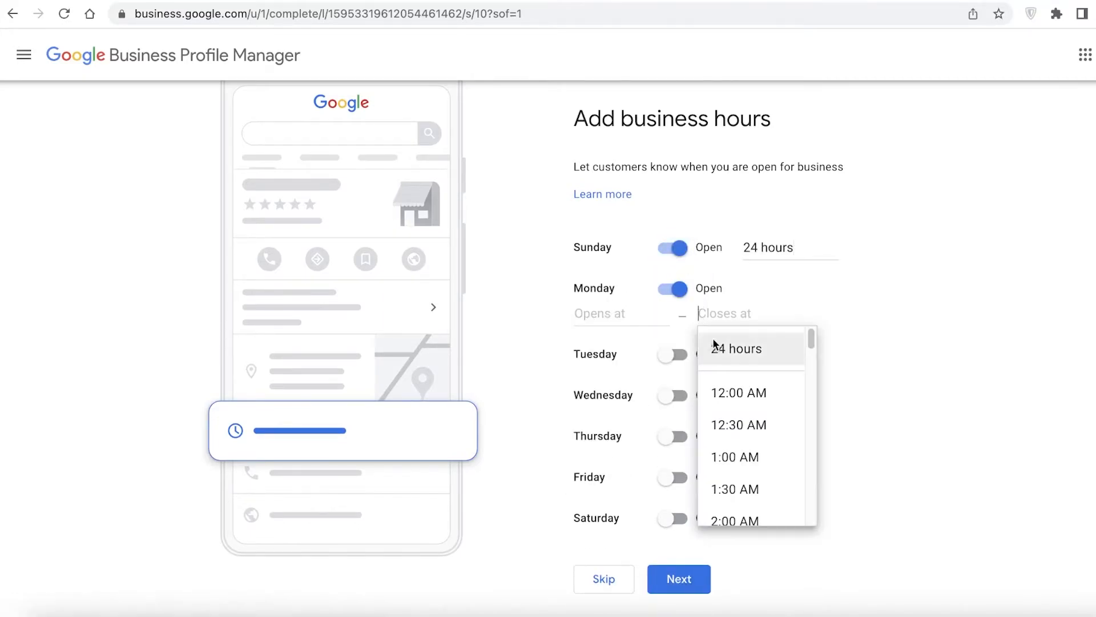
left_click(708, 347)
left_click(676, 329)
left_click(701, 357)
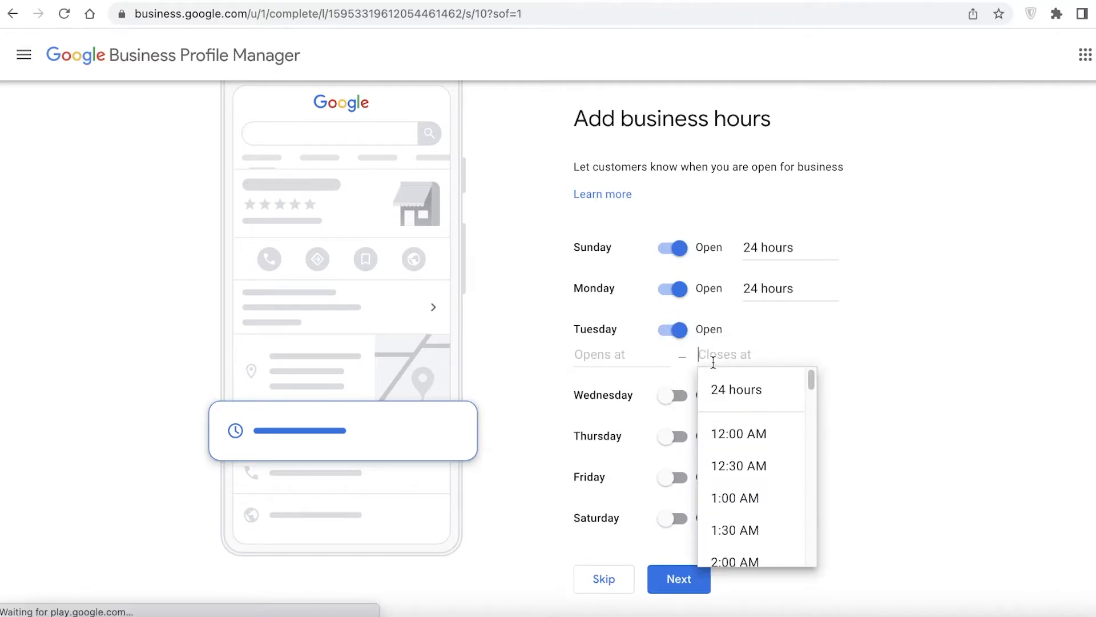
left_click(706, 388)
- Set the business hours for Wednesday, Thursday and Friday to open 24 hours
left_click(671, 371)
left_click(676, 412)
left_click(681, 457)
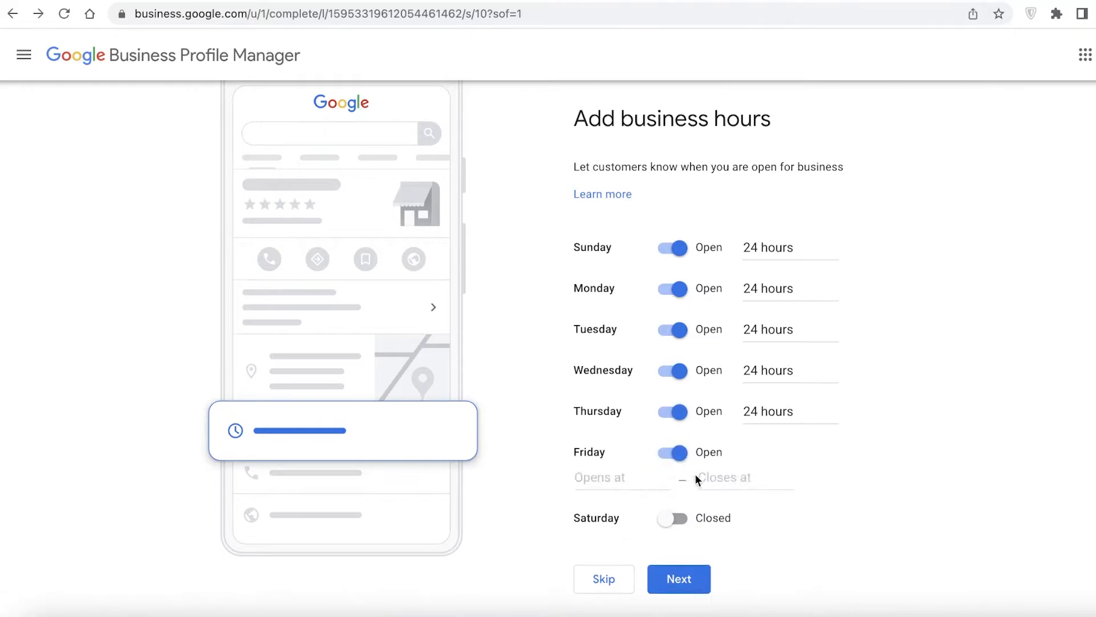
left_click(699, 478)
left_click(715, 518)
- Mark Saturday as open, with closing time 12:00 AM and opening time 12:00 PM
left_click(674, 495)
left_click(728, 515)
scroll(814, 543, "down", 3)
scroll(938, 439, "down", 1)
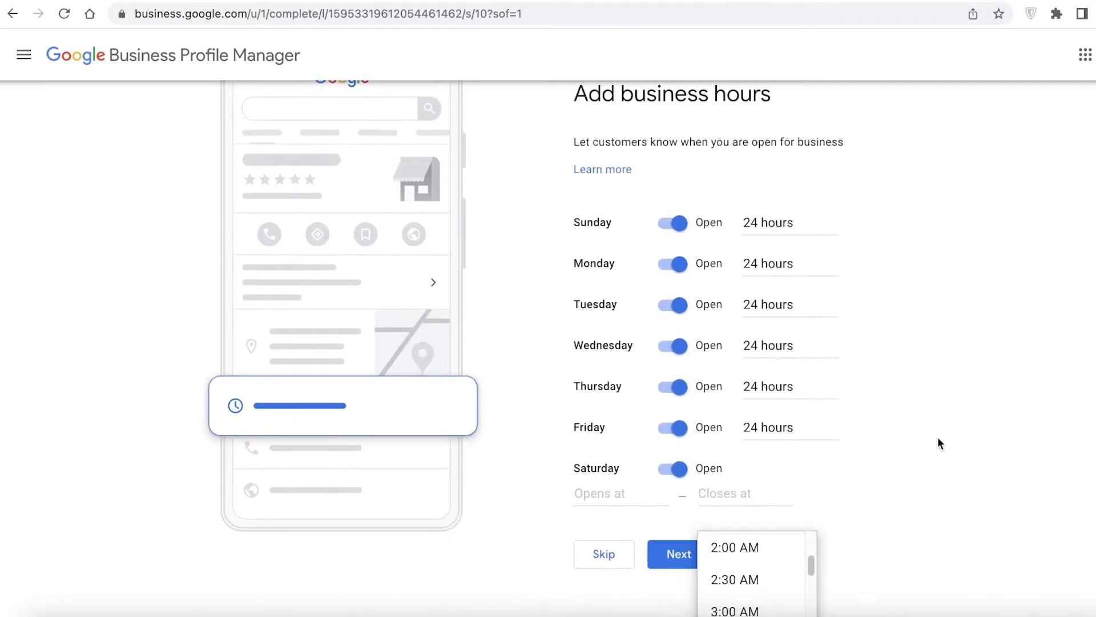
scroll(759, 579, "up", 3)
left_click(745, 575)
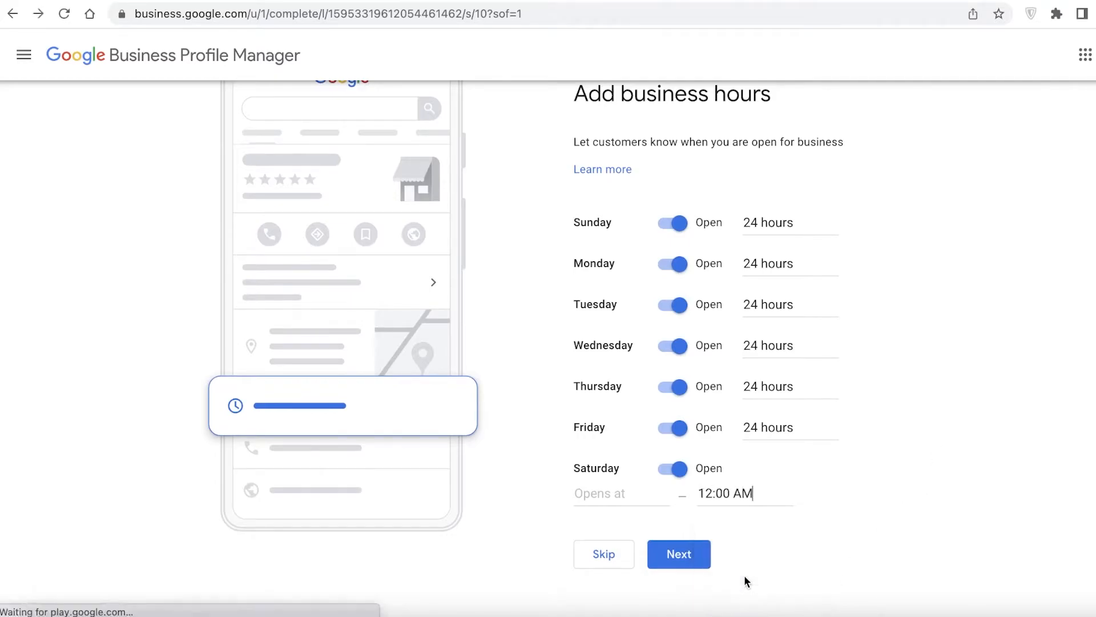
left_click(636, 494)
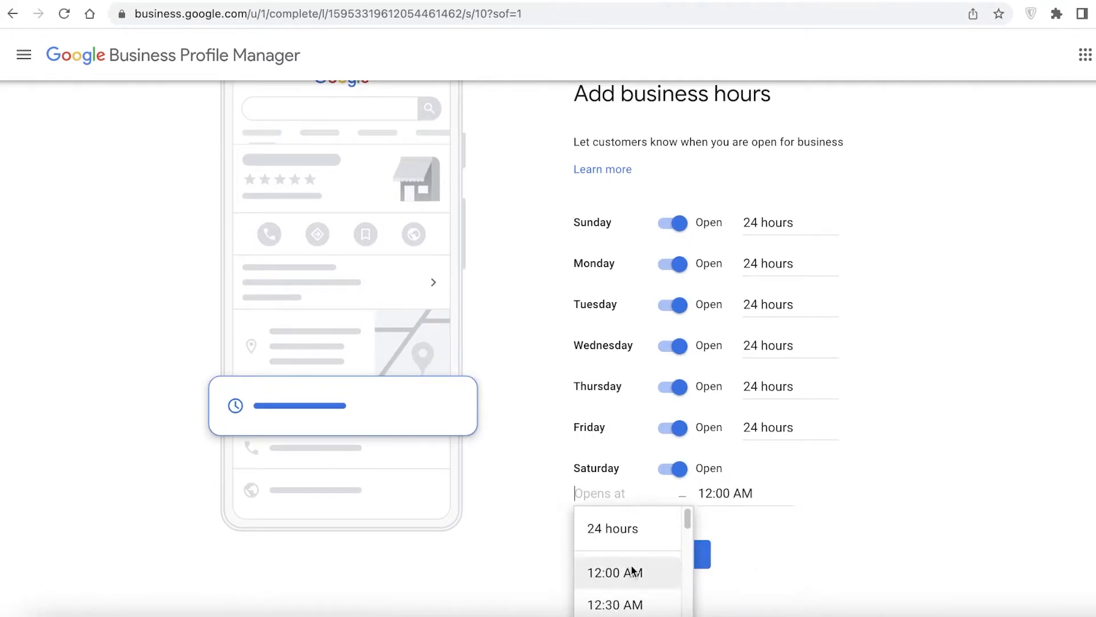
type("12:00 ")
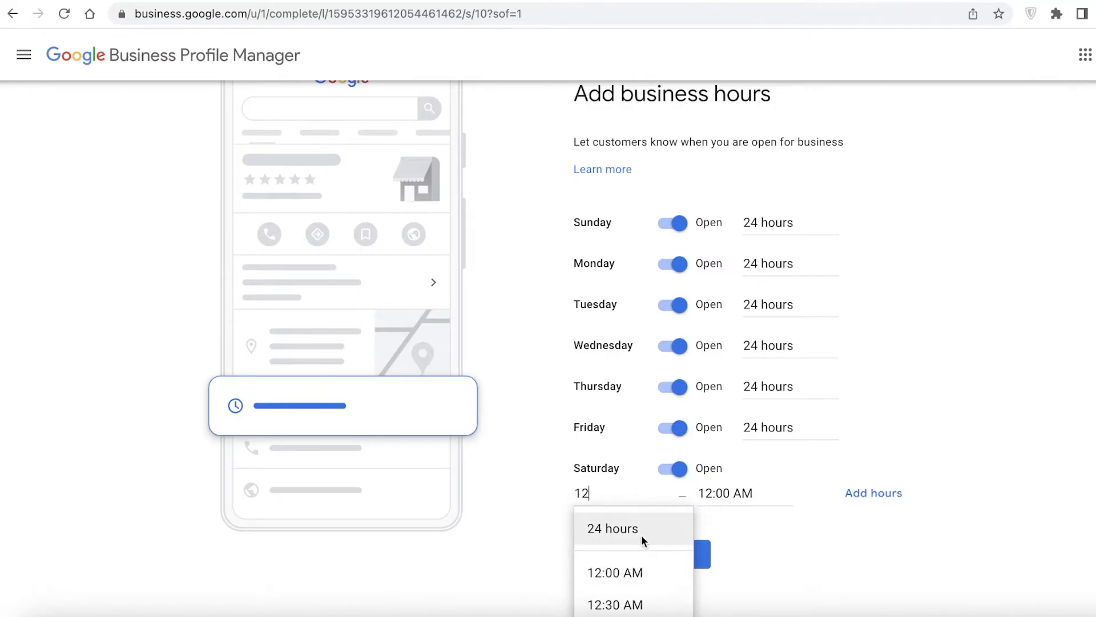
type("PM")
key("Return")
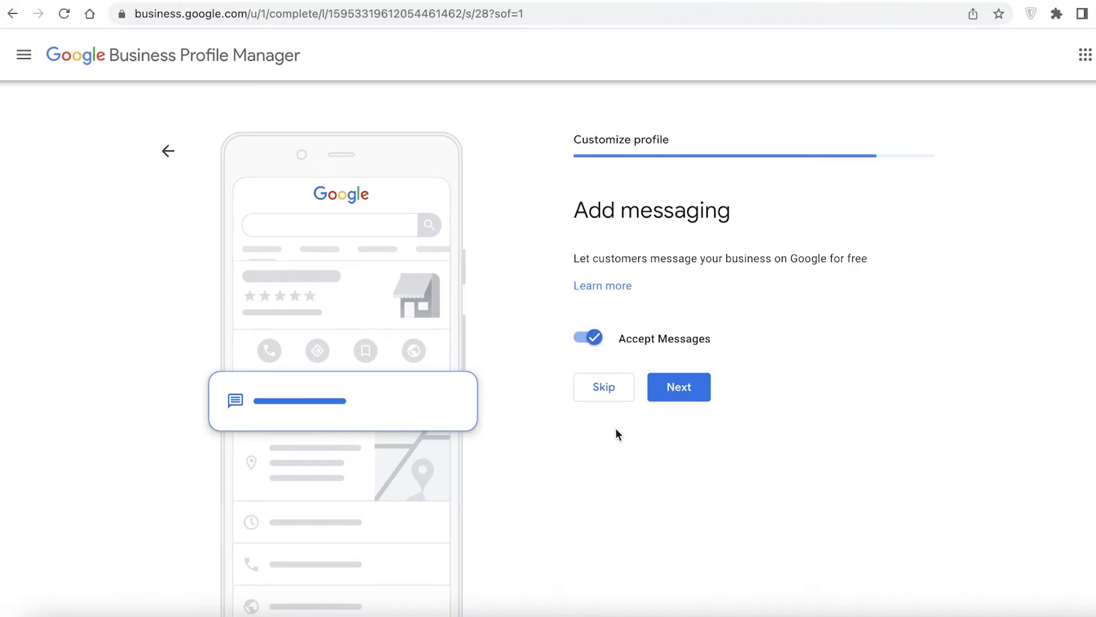
- Keep Accept Messages enabled and save the business description "The beauty treatments or your dreams, are now here!"
left_click(695, 396)
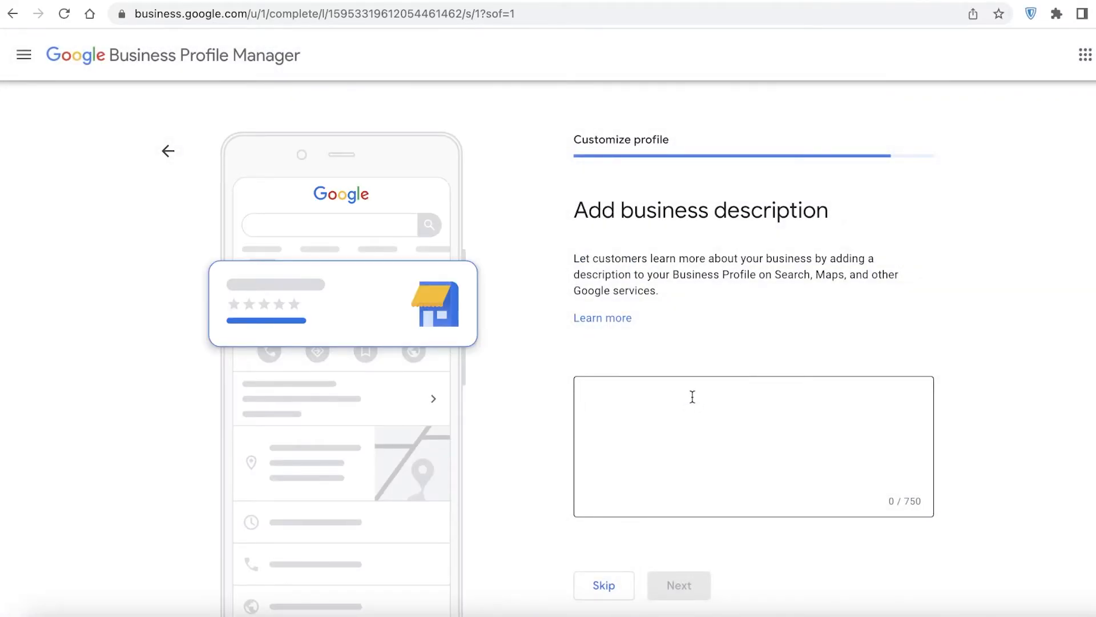
left_click(693, 397)
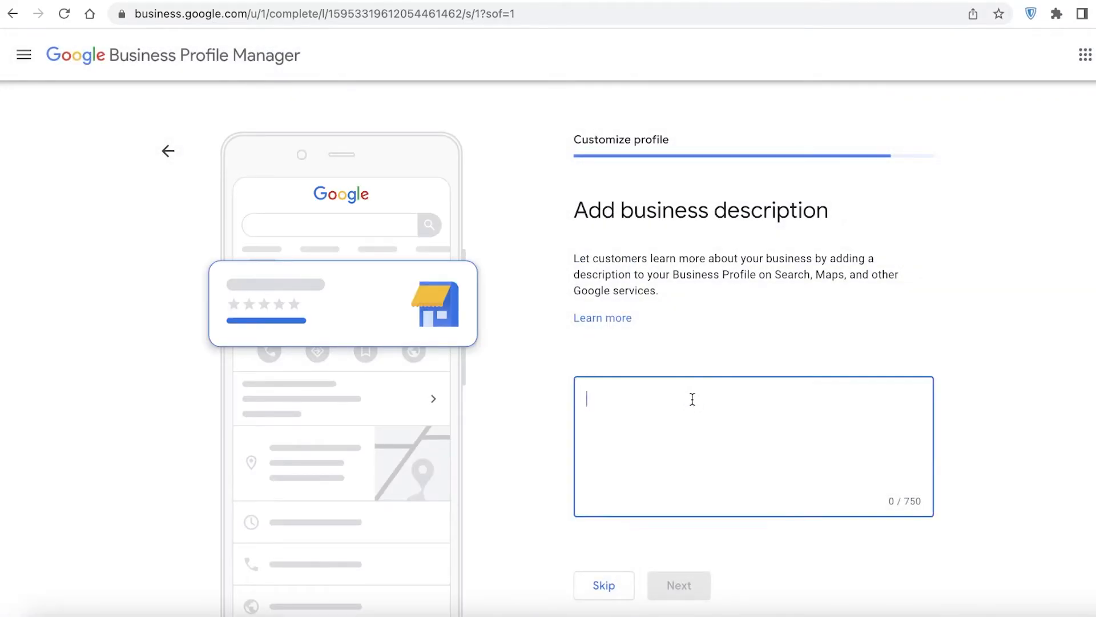
type("T")
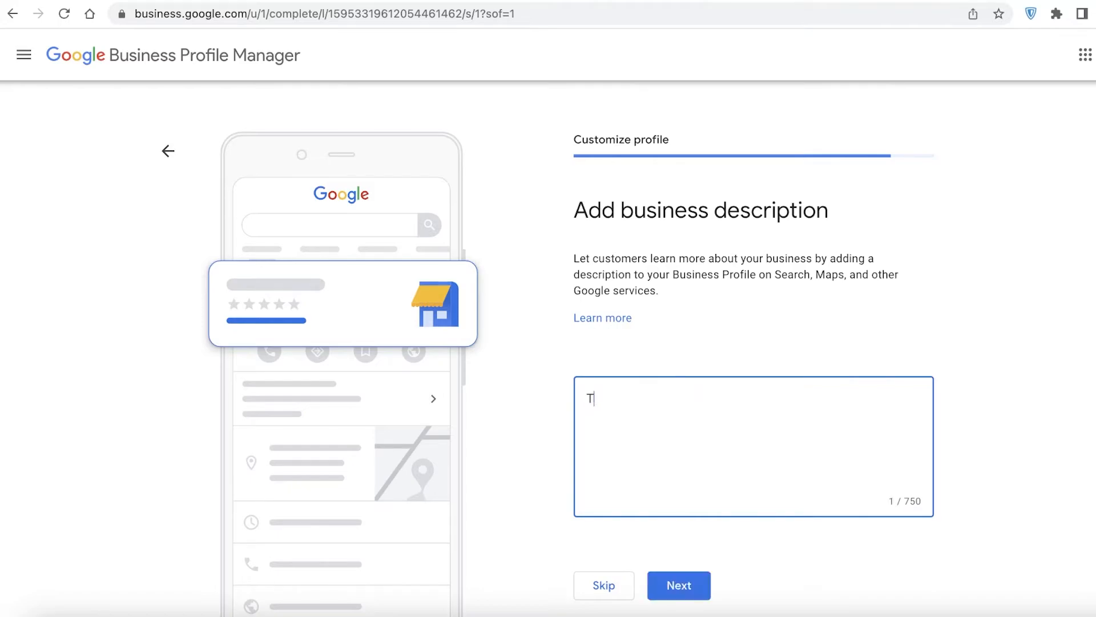
type("he beauty treatments or your ")
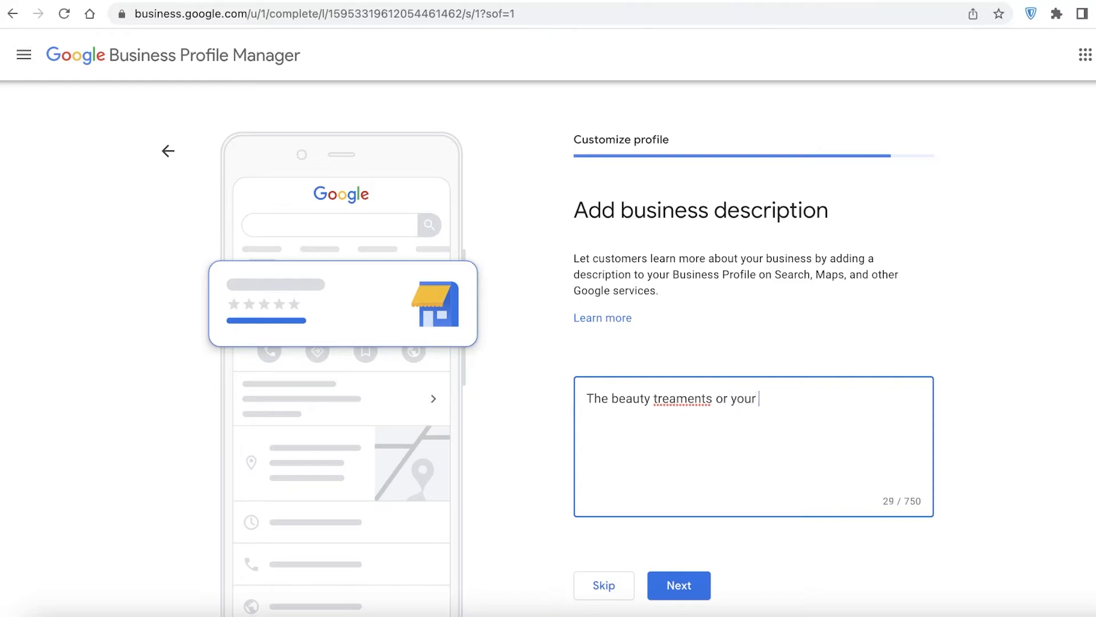
type("dreams, are now ")
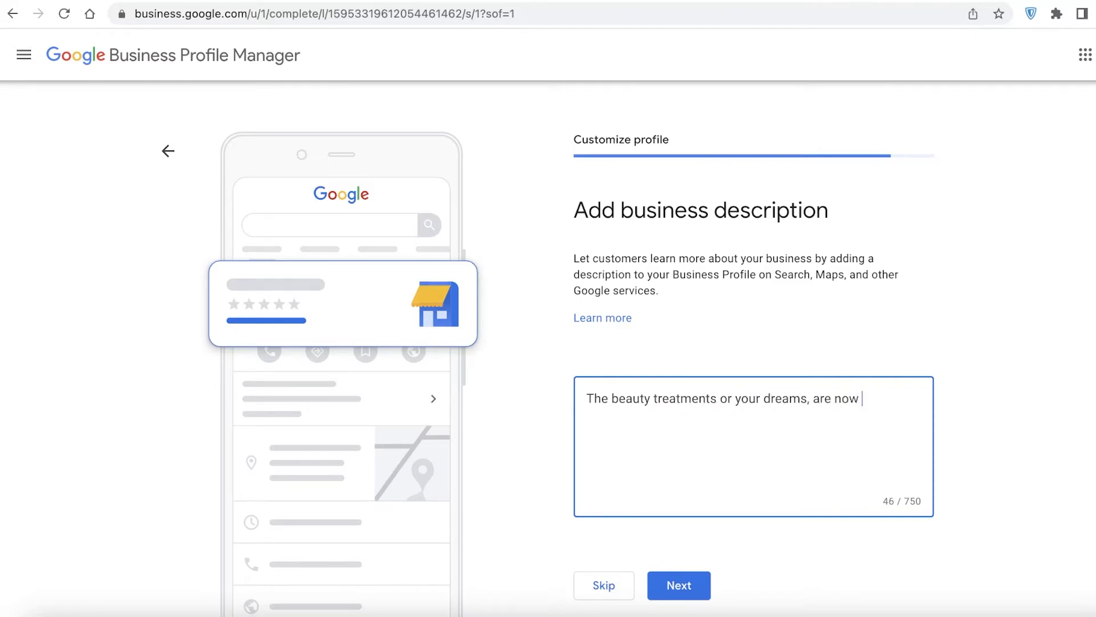
type("here!")
scroll(935, 434, "down", 1)
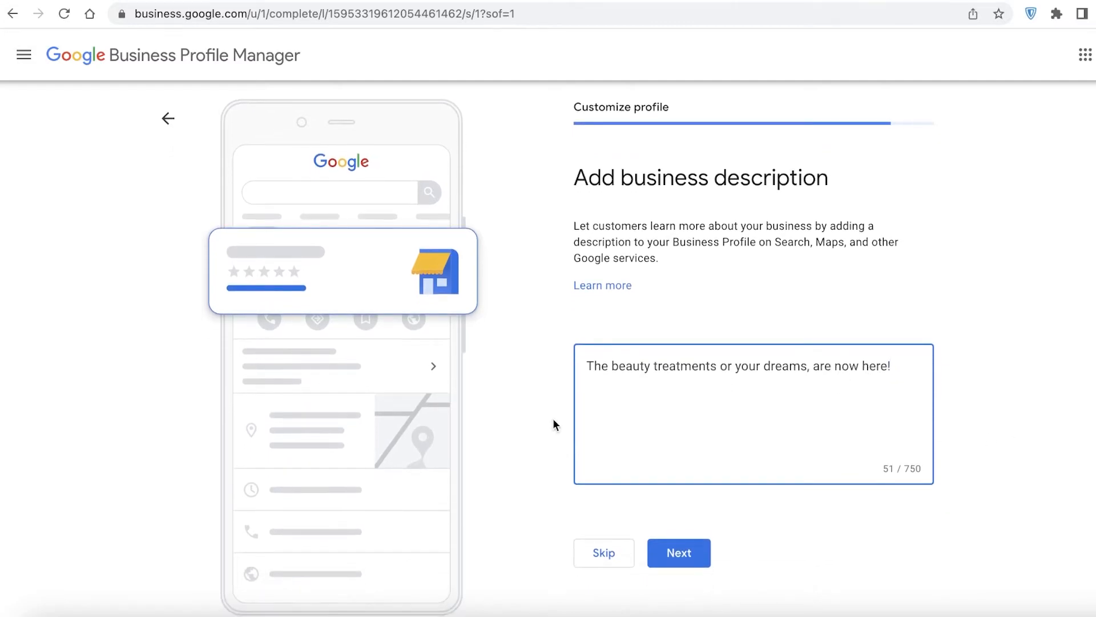
scroll(556, 434, "down", 2)
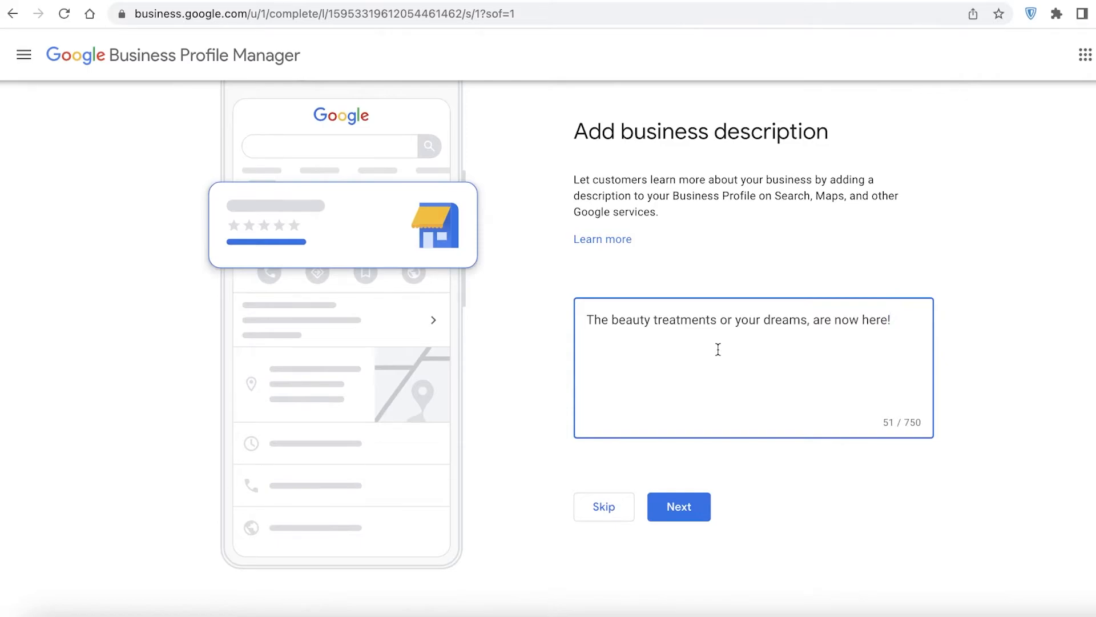
scroll(718, 350, "up", 2)
scroll(668, 421, "down", 2)
left_click(667, 512)
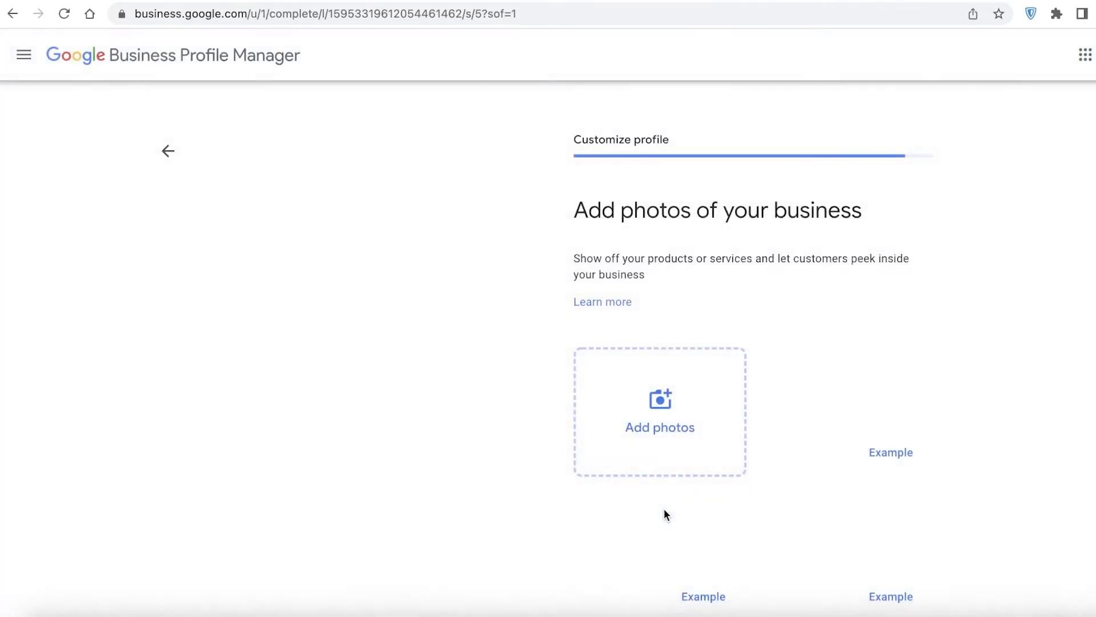
scroll(993, 340, "down", 3)
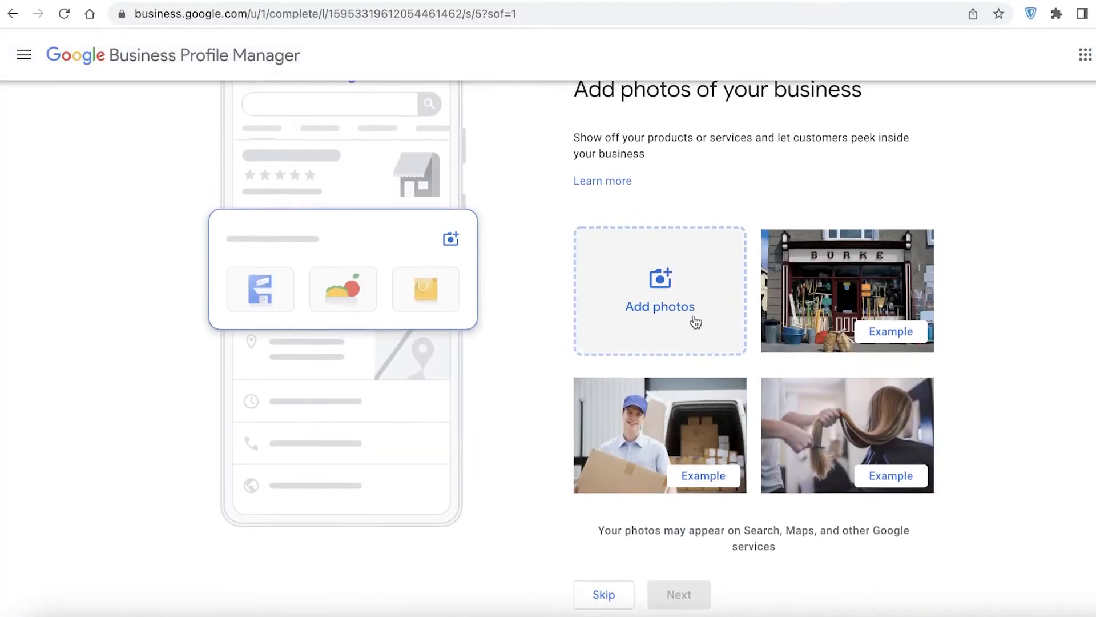
scroll(696, 322, "up", 3)
left_click(690, 379)
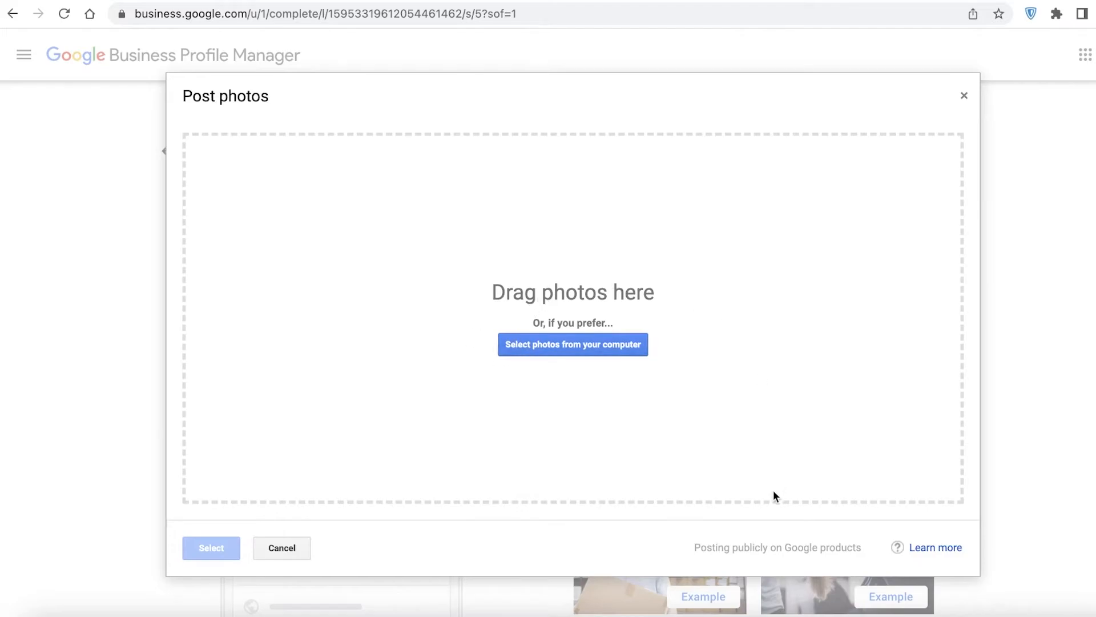
left_click(964, 96)
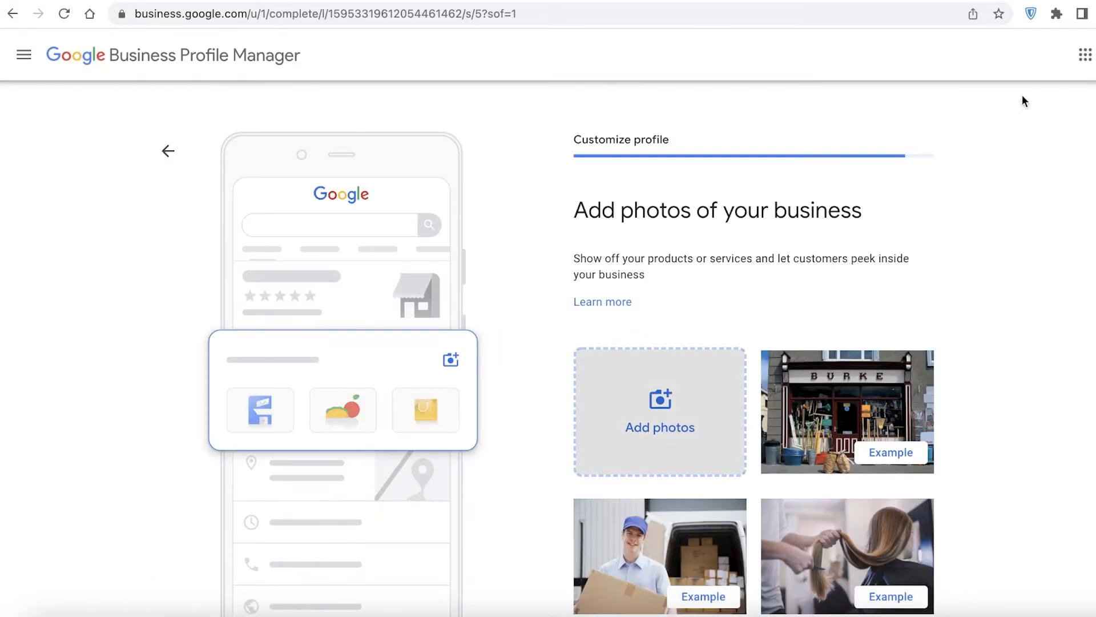
- Search Google Images for "beauty salon" in a new tab and save the Rozella Beauty Salon interior photo
left_click(1062, 1)
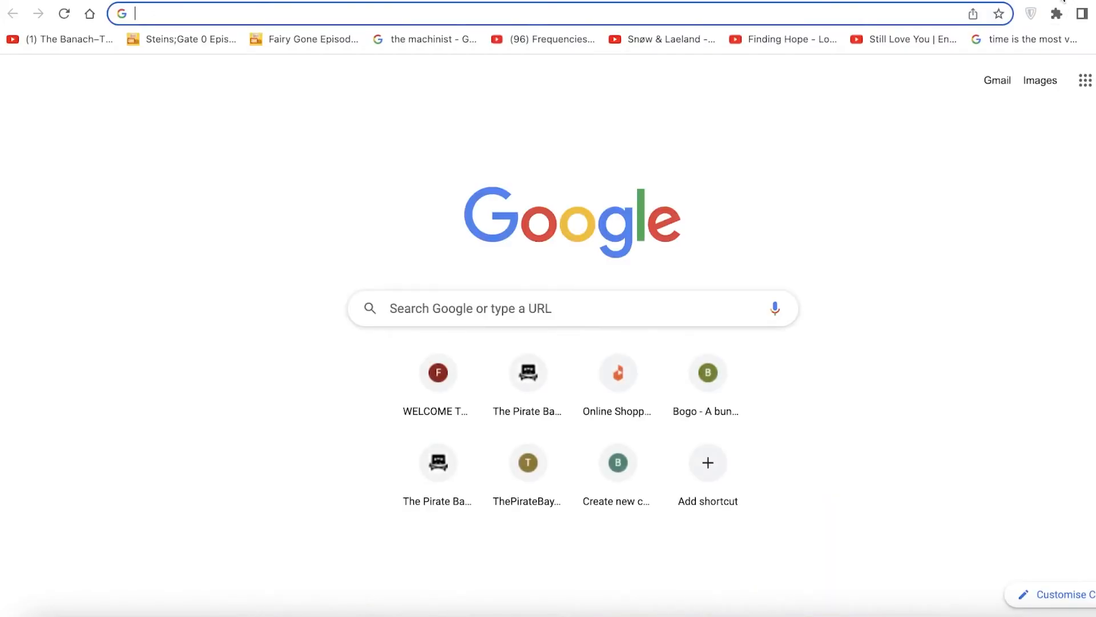
type("beauty salon")
key("Return")
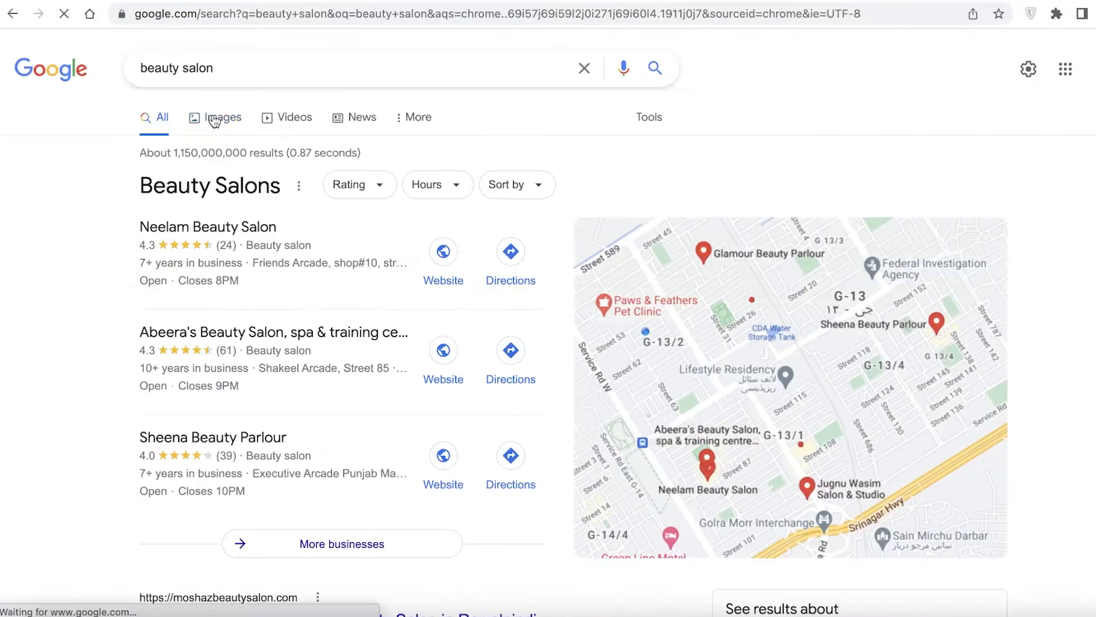
left_click(220, 115)
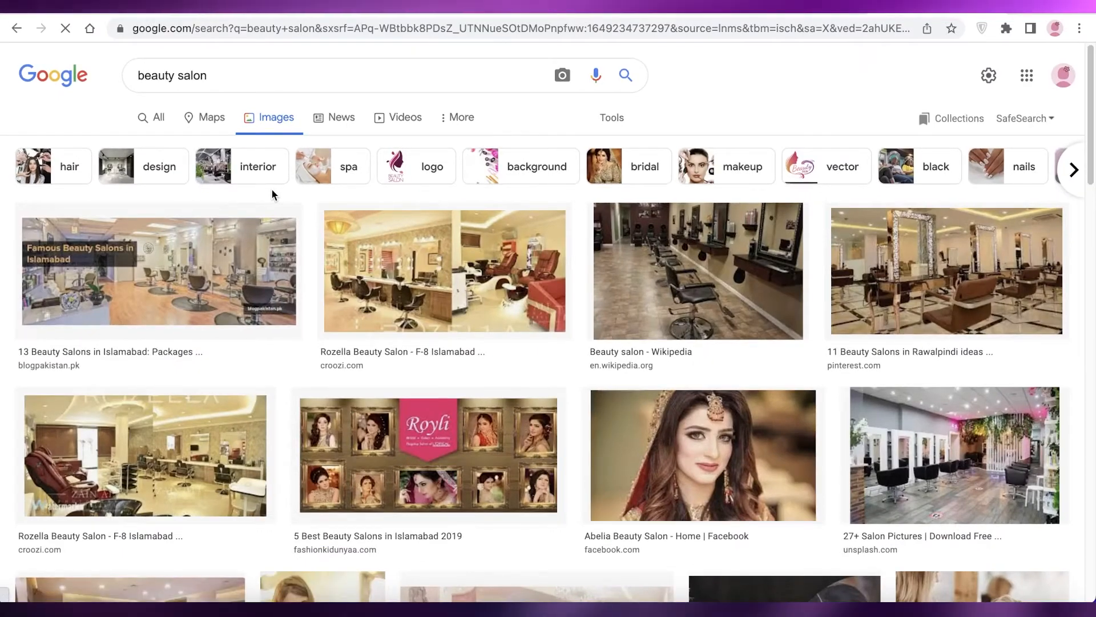
right_click(460, 252)
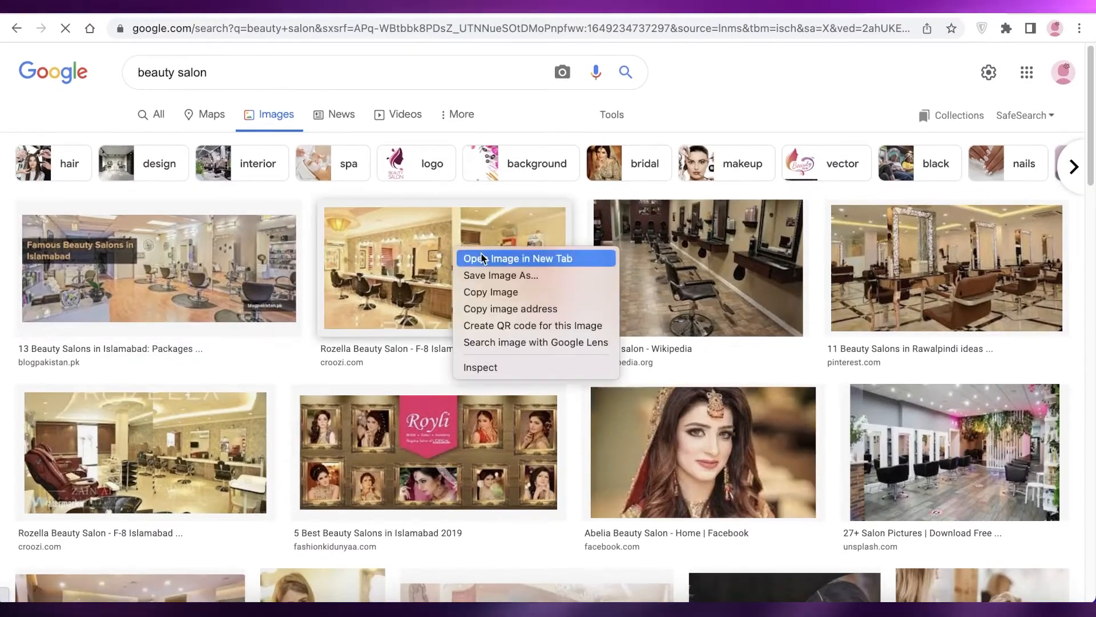
left_click(512, 275)
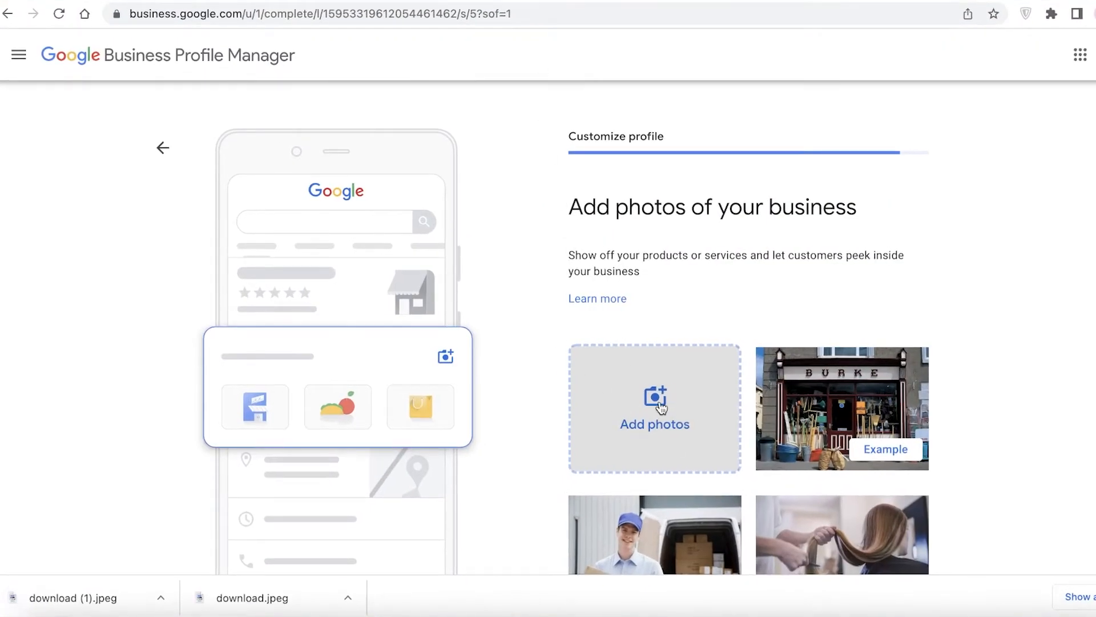
- Upload download (1).jpeg and download.jpeg as photos of the business and save them
left_click(661, 405)
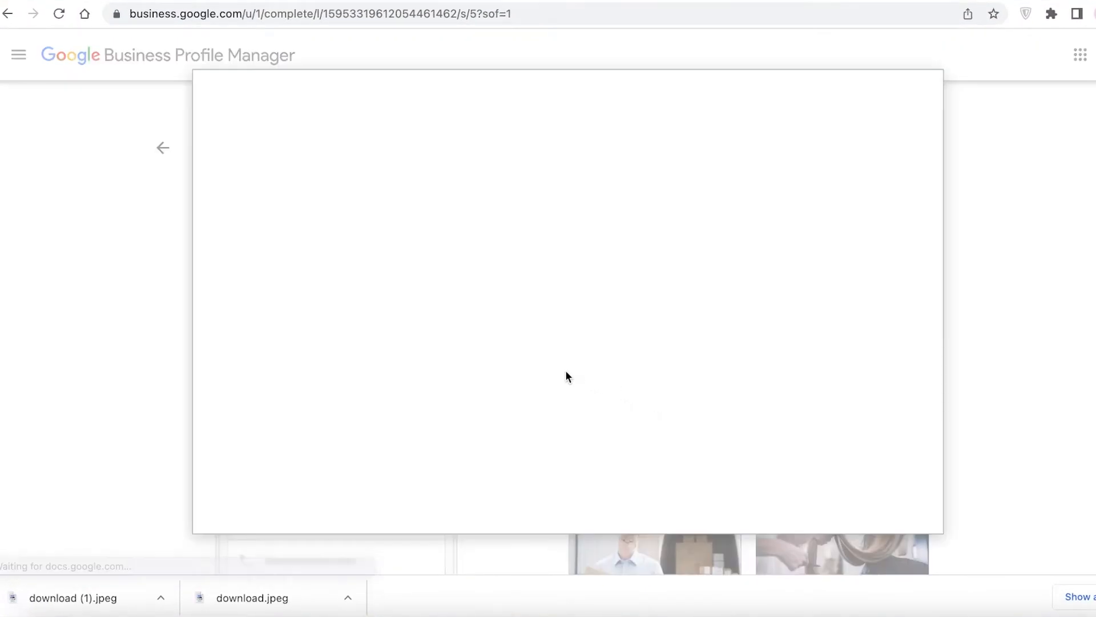
left_click_drag(37, 582, 505, 305)
left_click_drag(248, 573, 551, 240)
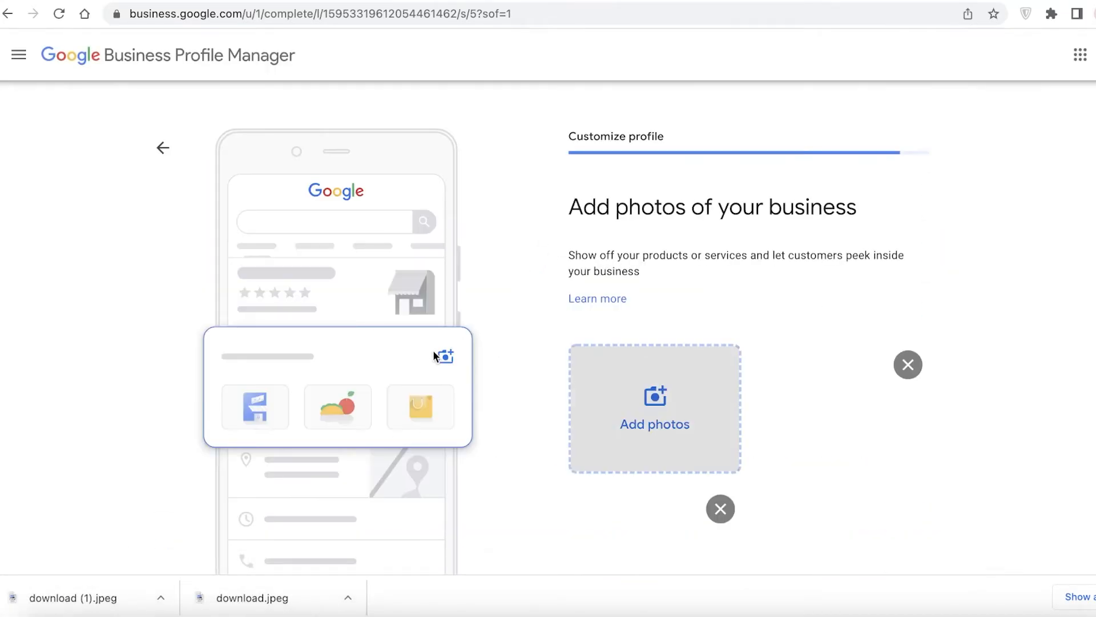
scroll(530, 314, "down", 3)
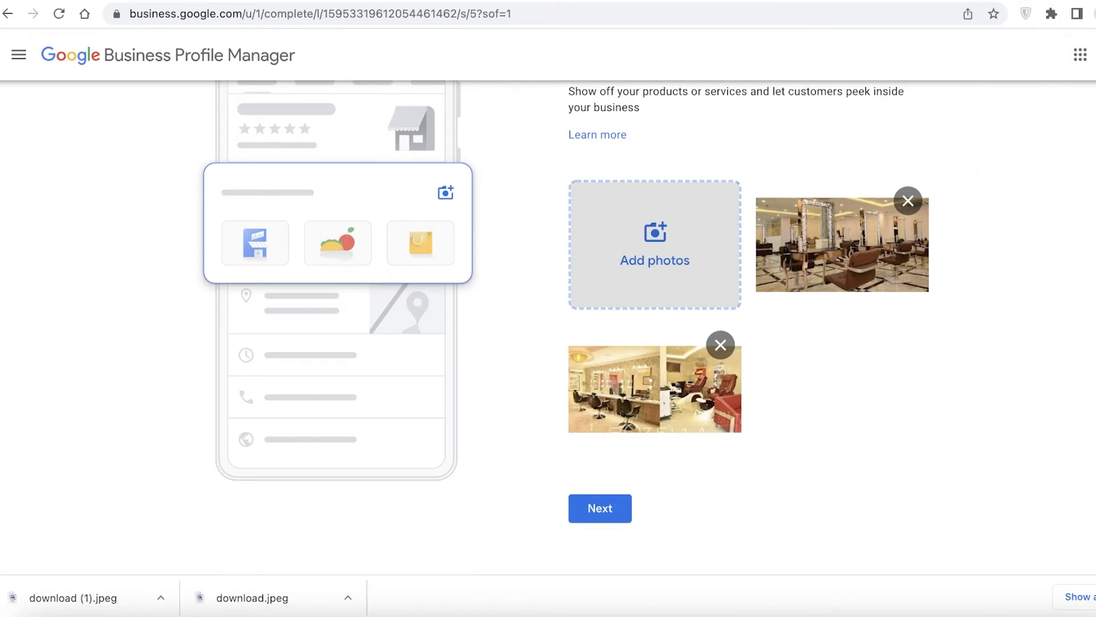
left_click(626, 545)
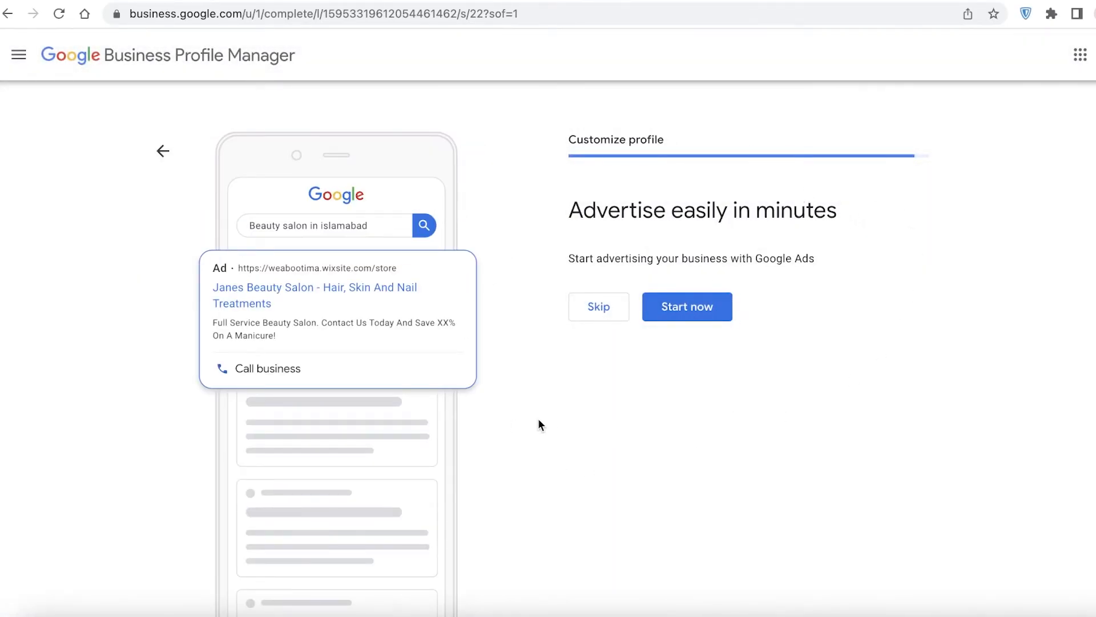
- Skip the Google Ads offer and finish the profile setup to reach the business listing on Google Search
left_click(607, 311)
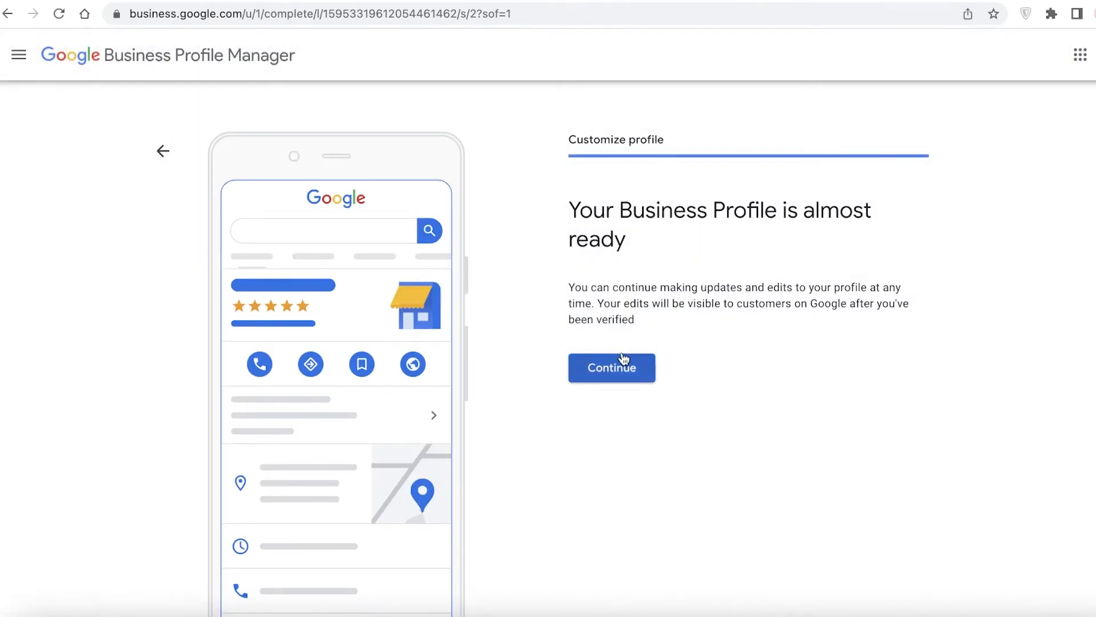
left_click(624, 360)
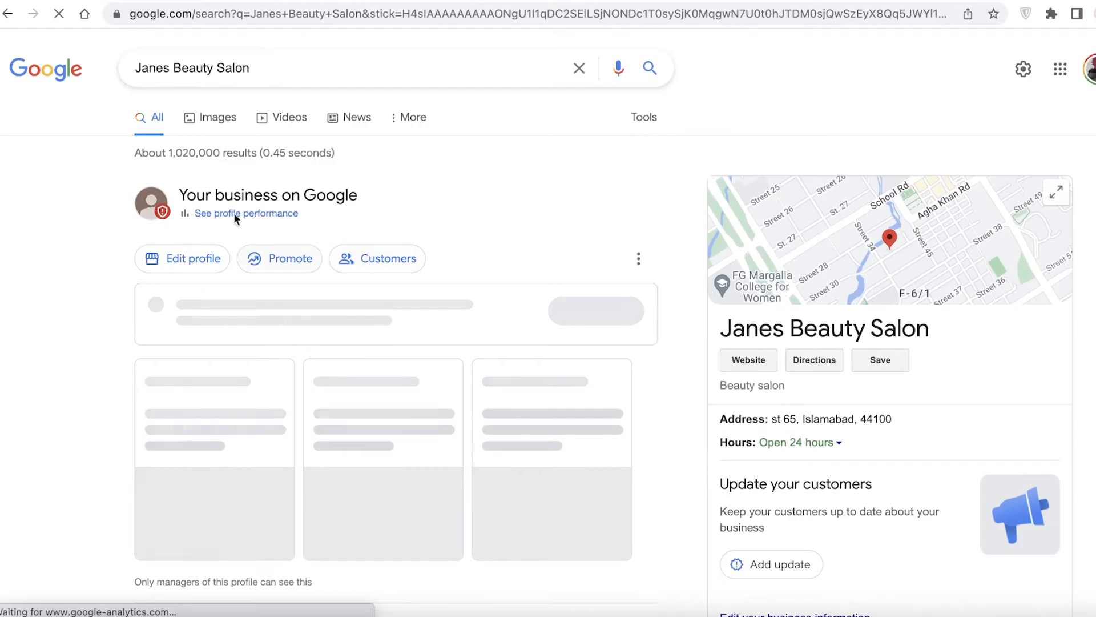
scroll(297, 231, "down", 1)
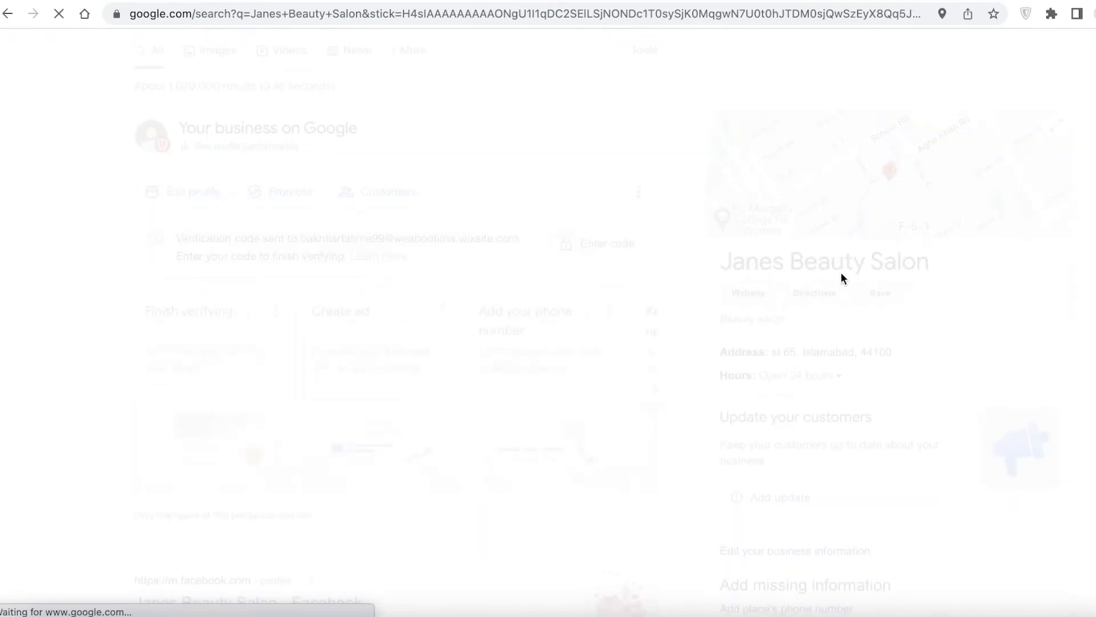
- Examine the Janes Beauty Salon listing, from its address and hours down to the missing information, questions and reviews sections
left_click(827, 102)
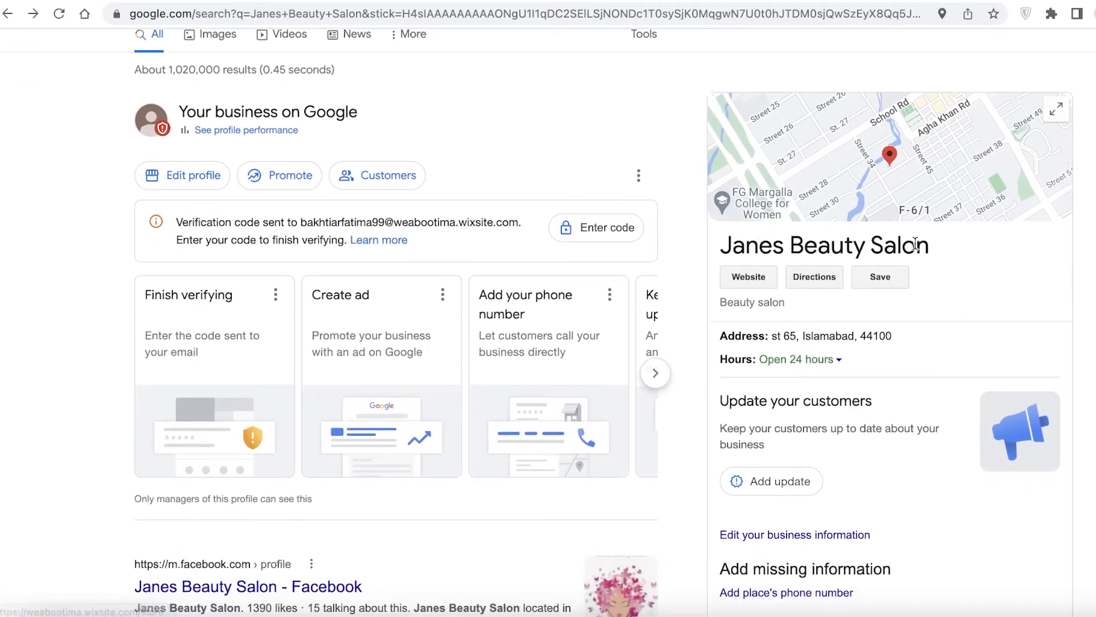
scroll(818, 421, "down", 7)
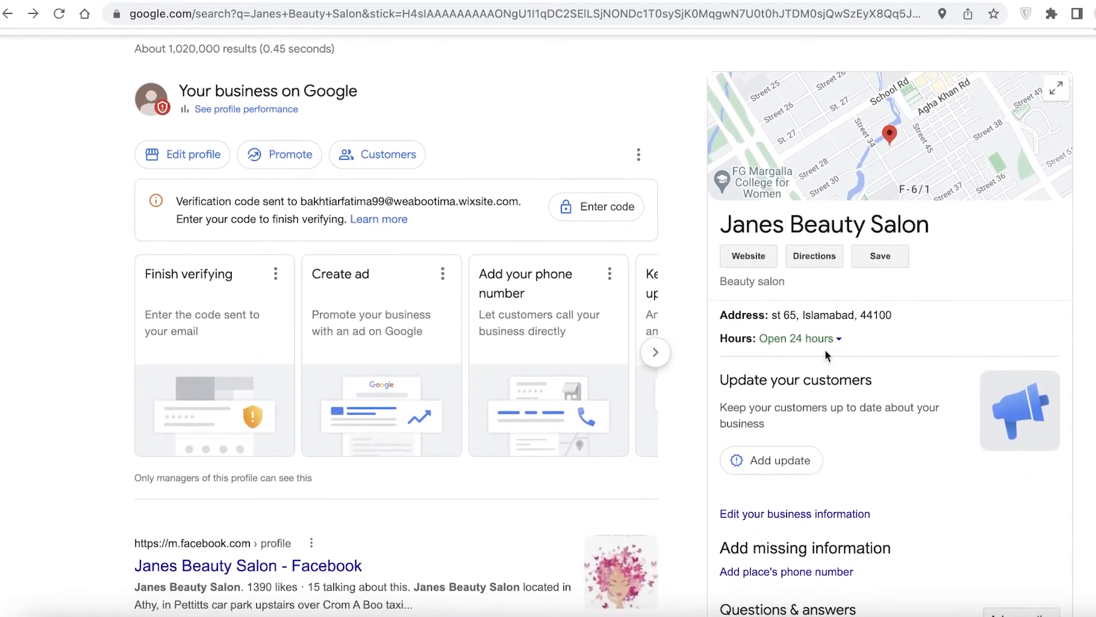
scroll(818, 422, "up", 1)
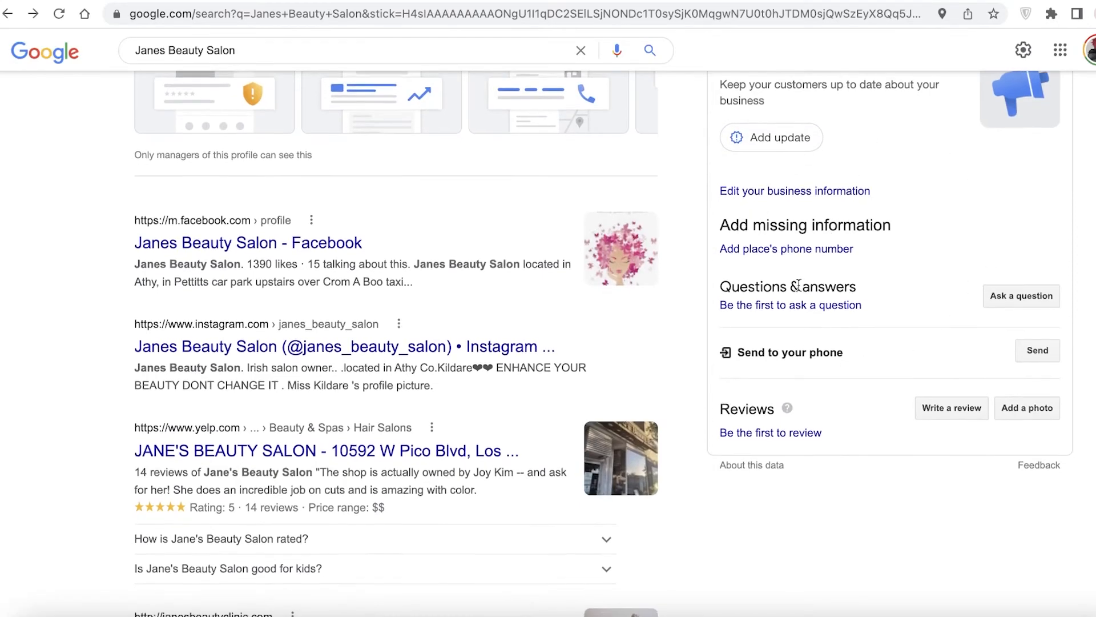
scroll(762, 363, "down", 2)
scroll(739, 337, "up", 3)
scroll(790, 360, "up", 2)
scroll(790, 360, "down", 2)
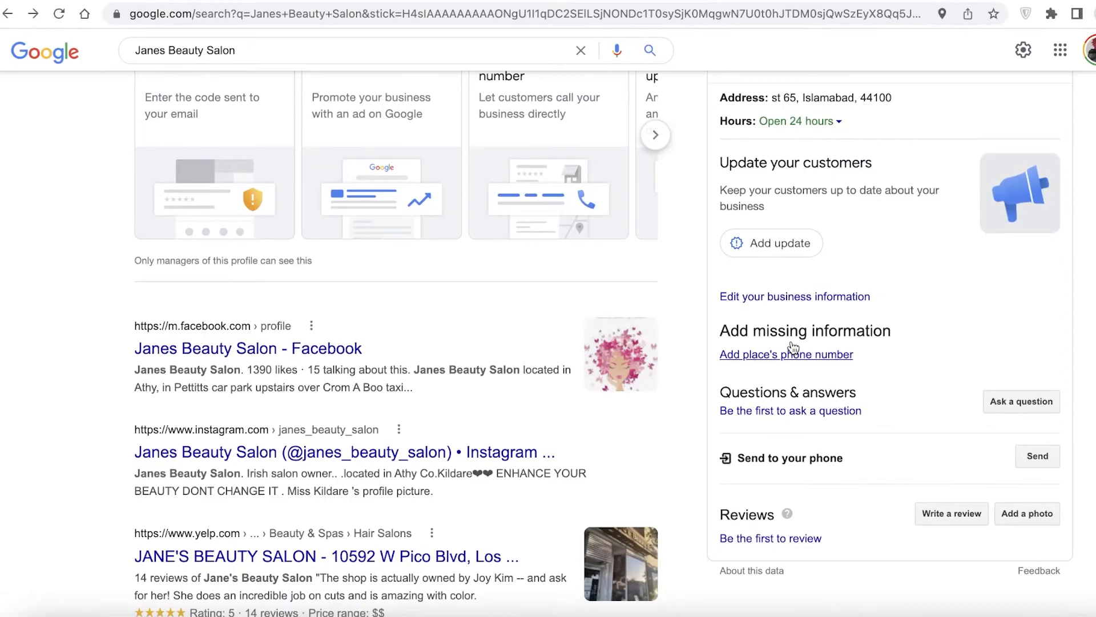
scroll(794, 314, "up", 4)
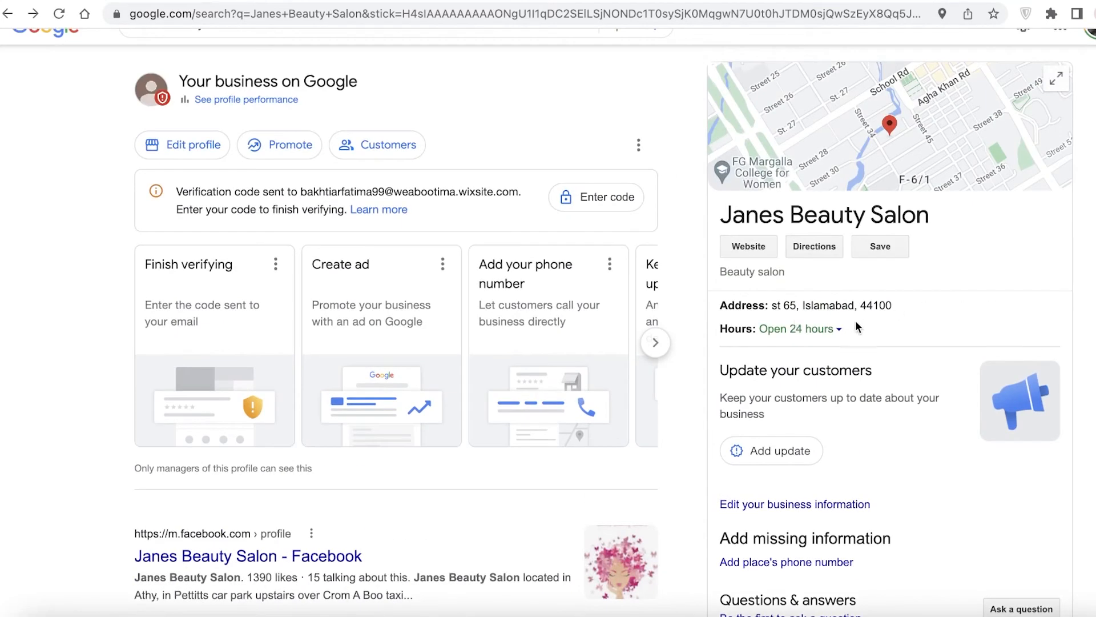
- Expand the salon's daily opening hours and try to add a customer update, returning to the listing
left_click(833, 328)
scroll(783, 441, "down", 8)
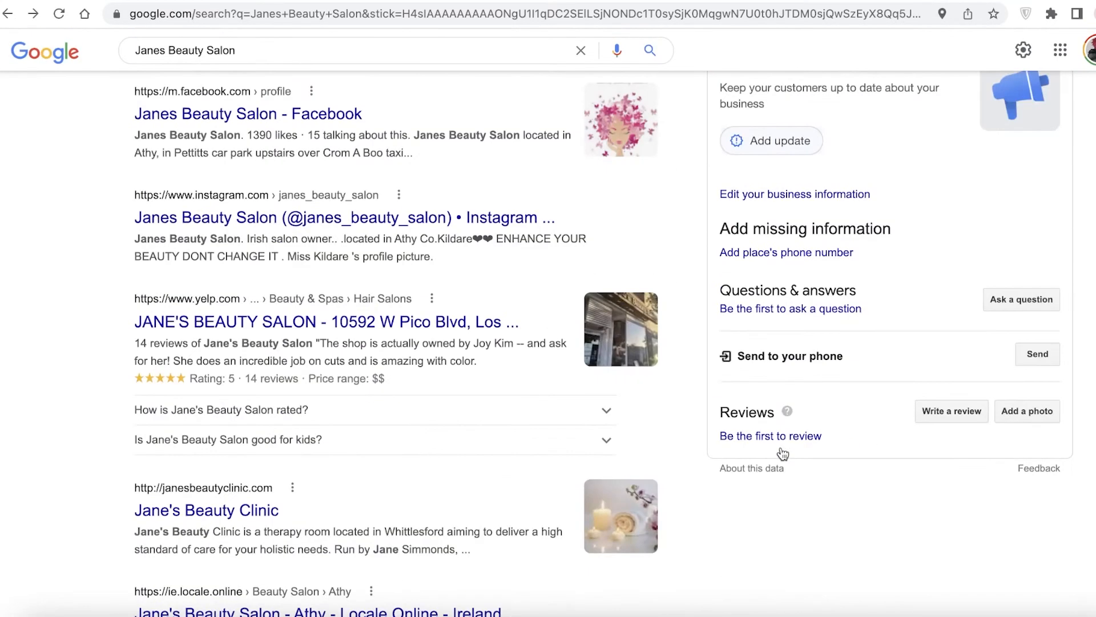
scroll(770, 323, "up", 3)
left_click(765, 325)
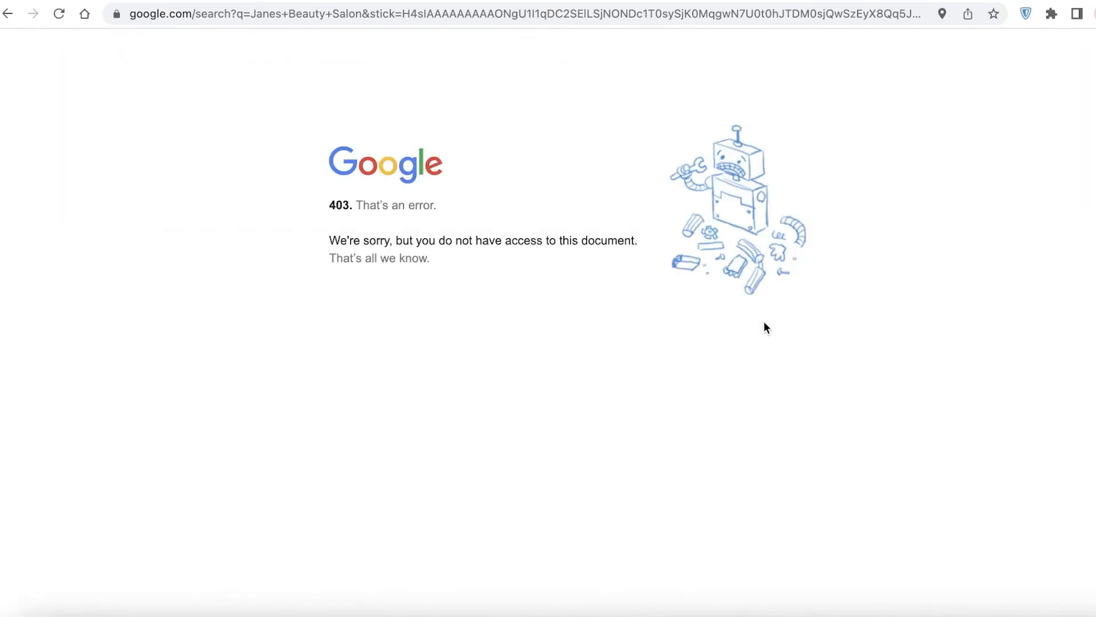
left_click(12, 13)
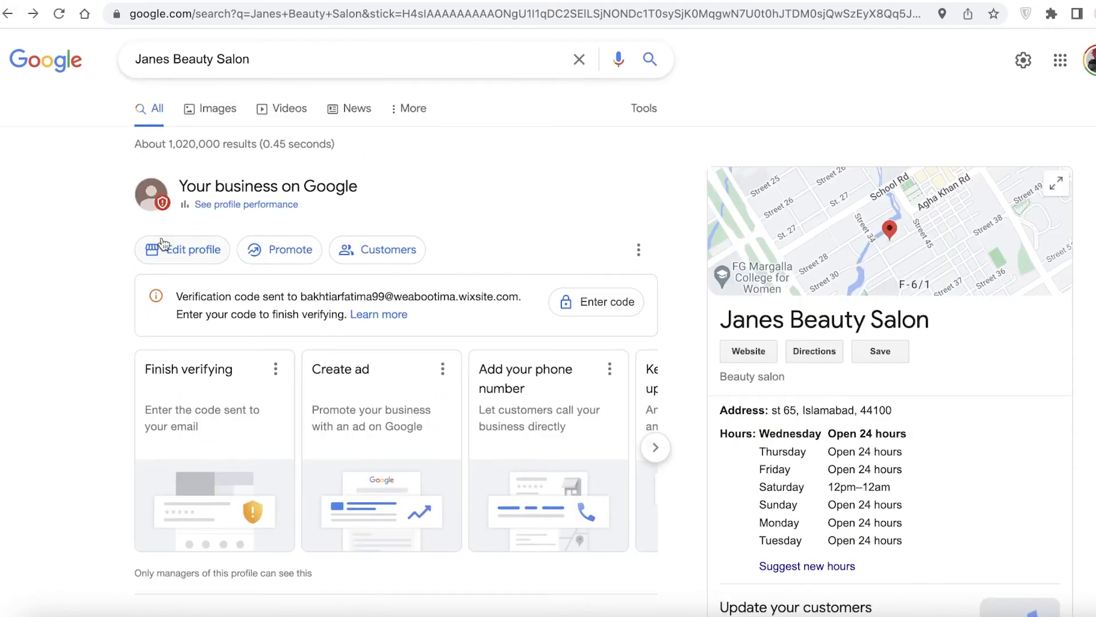
- View the Edit profile options for the salon, close them and review the weekly opening hours in the listing
left_click(189, 254)
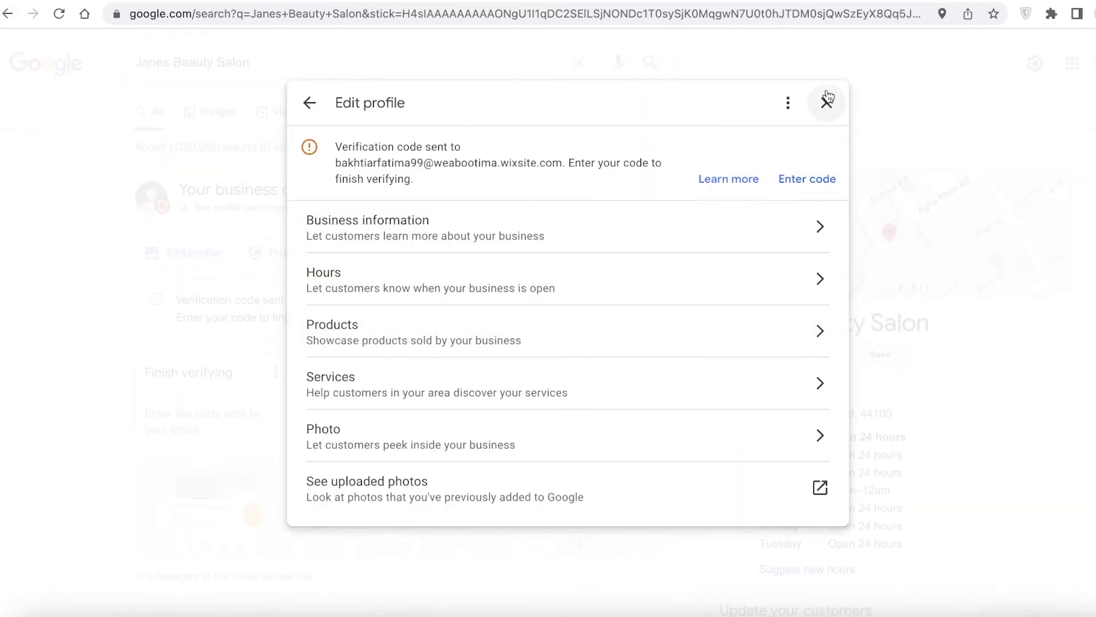
left_click(827, 101)
scroll(456, 249, "down", 7)
scroll(455, 249, "up", 3)
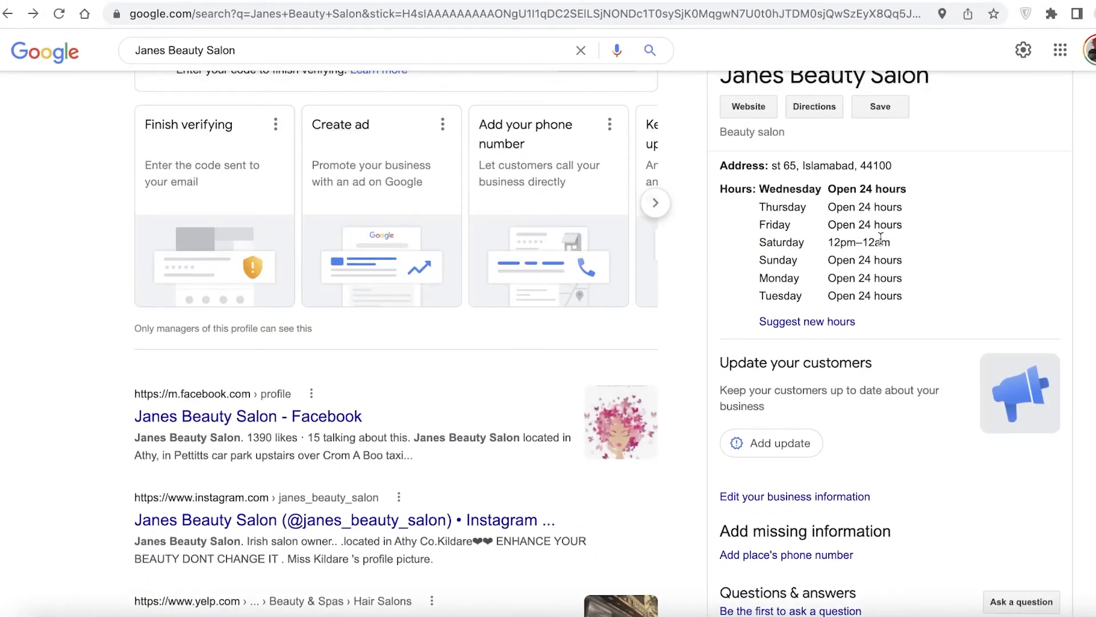
scroll(881, 239, "up", 3)
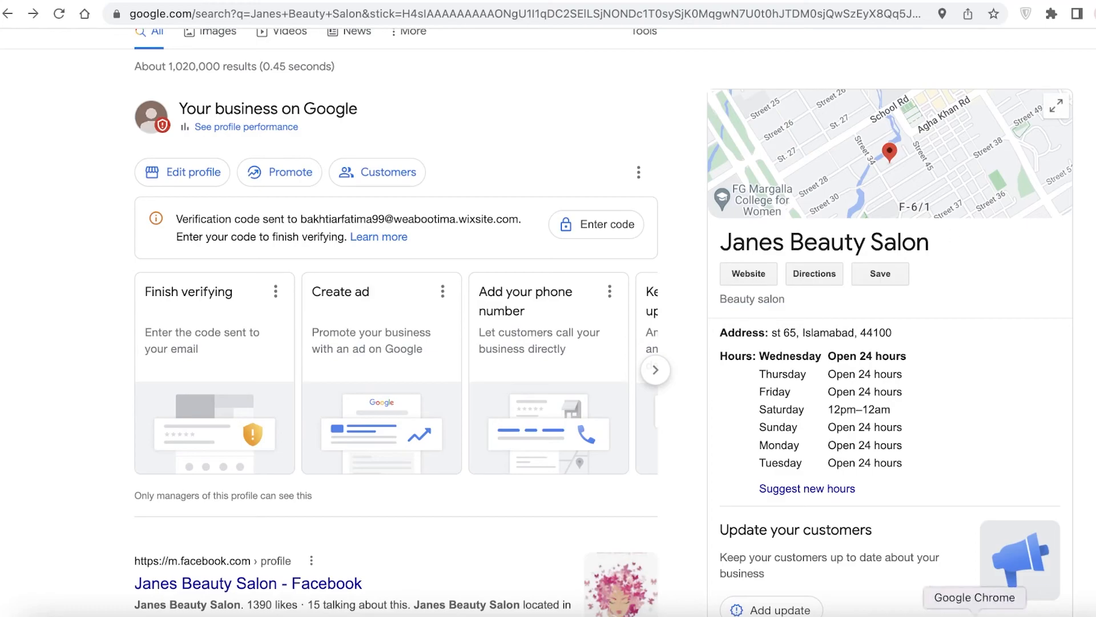
- Switch to Google Business Profile Manager and review the Home dashboard of the Dry Cleaning business
scroll(400, 285, "up", 1)
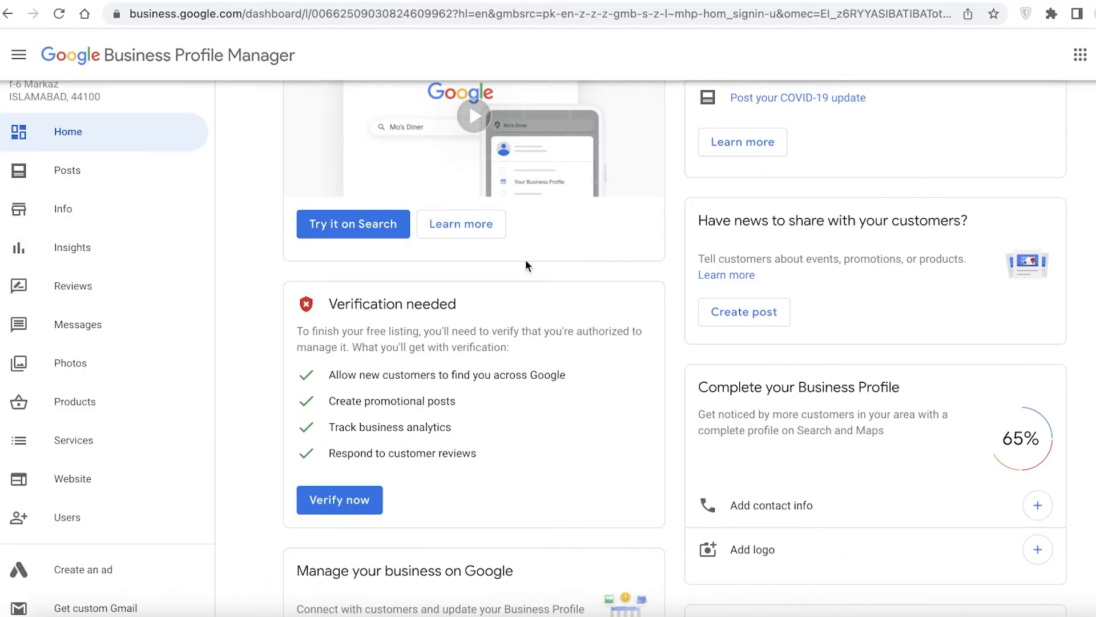
scroll(607, 280, "up", 3)
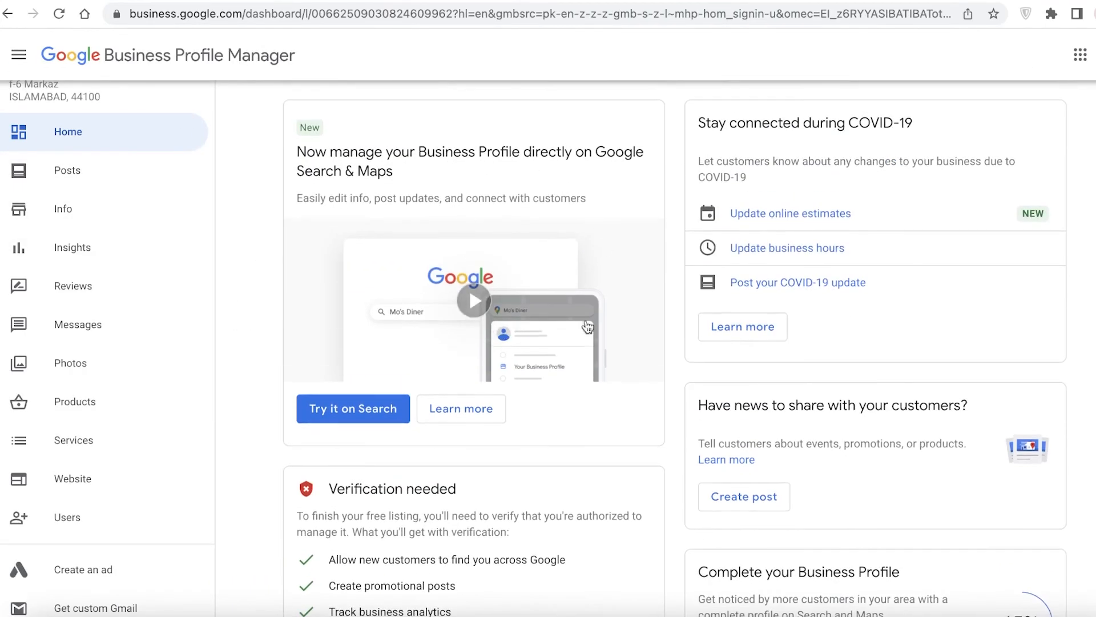
scroll(86, 174, "up", 1)
left_click(68, 174)
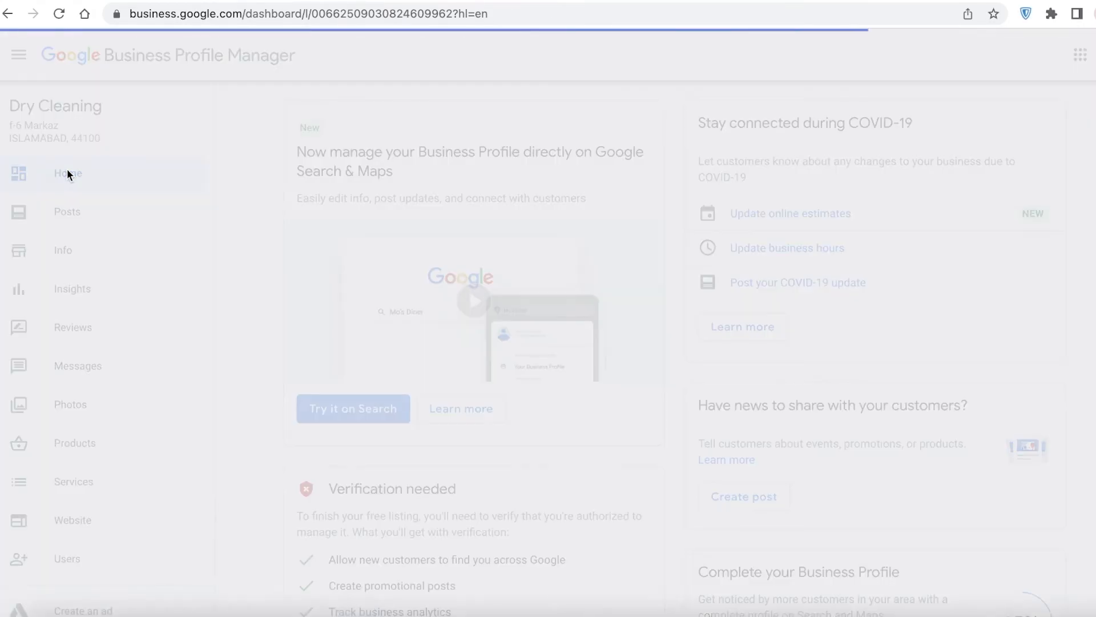
scroll(382, 394, "down", 10)
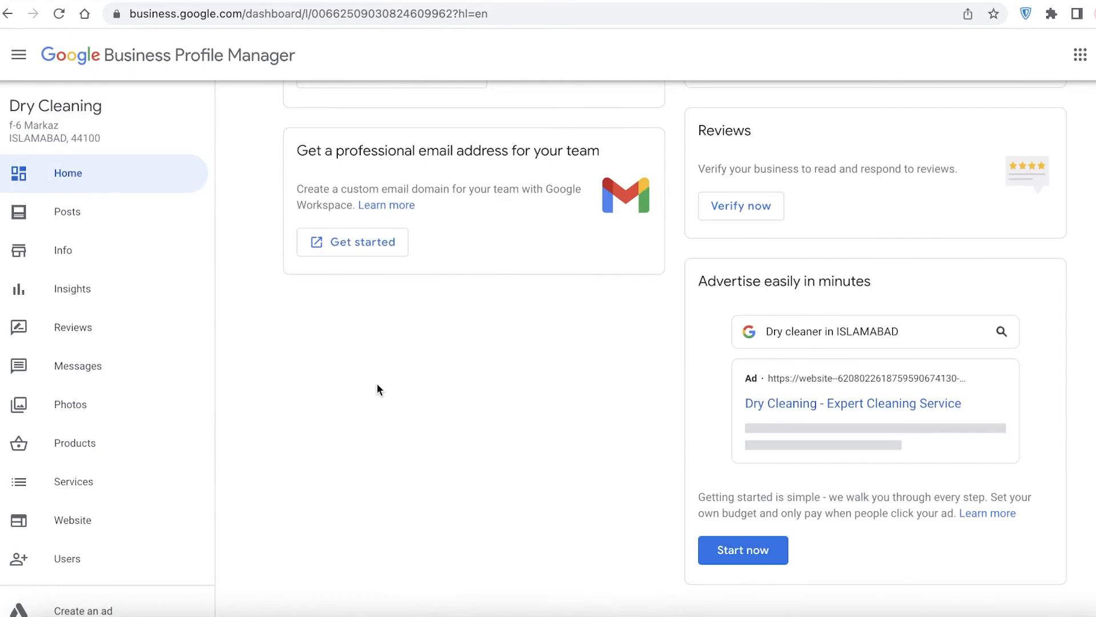